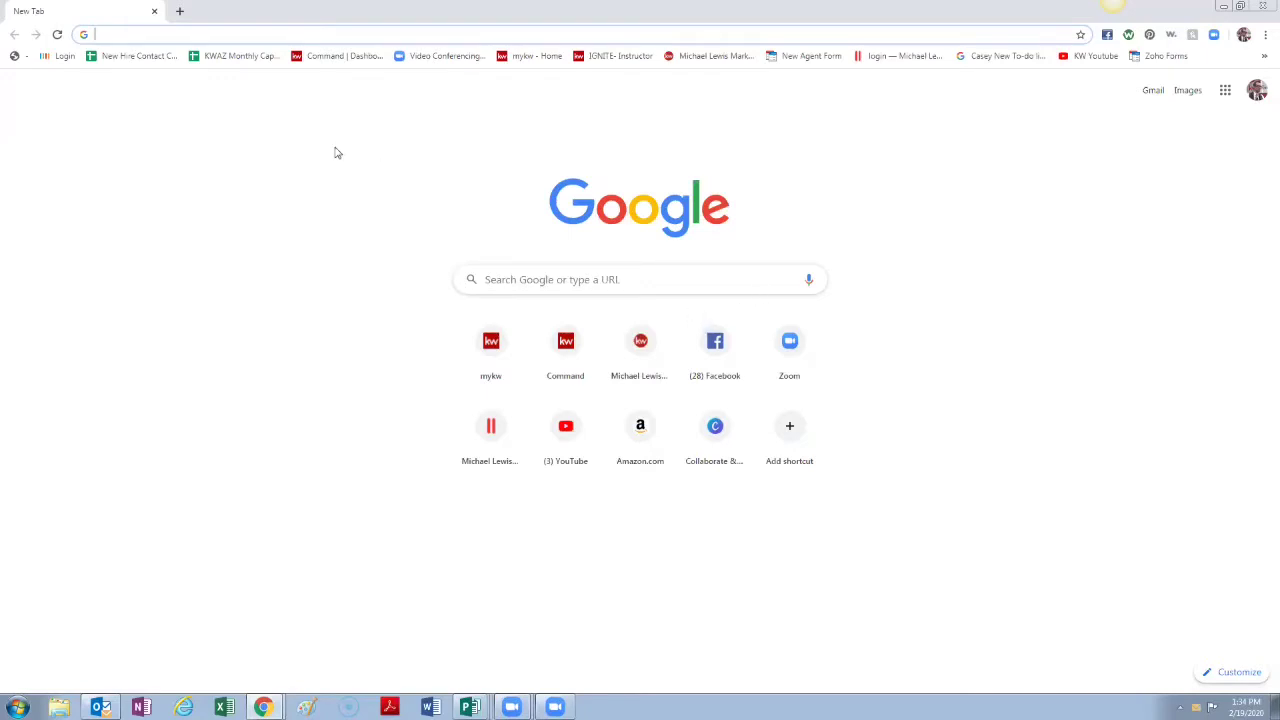
# Step: Open the KW Command dashboard from the 'Command | Dashboard' bookmark in the new tab
pyautogui.click(344, 58)
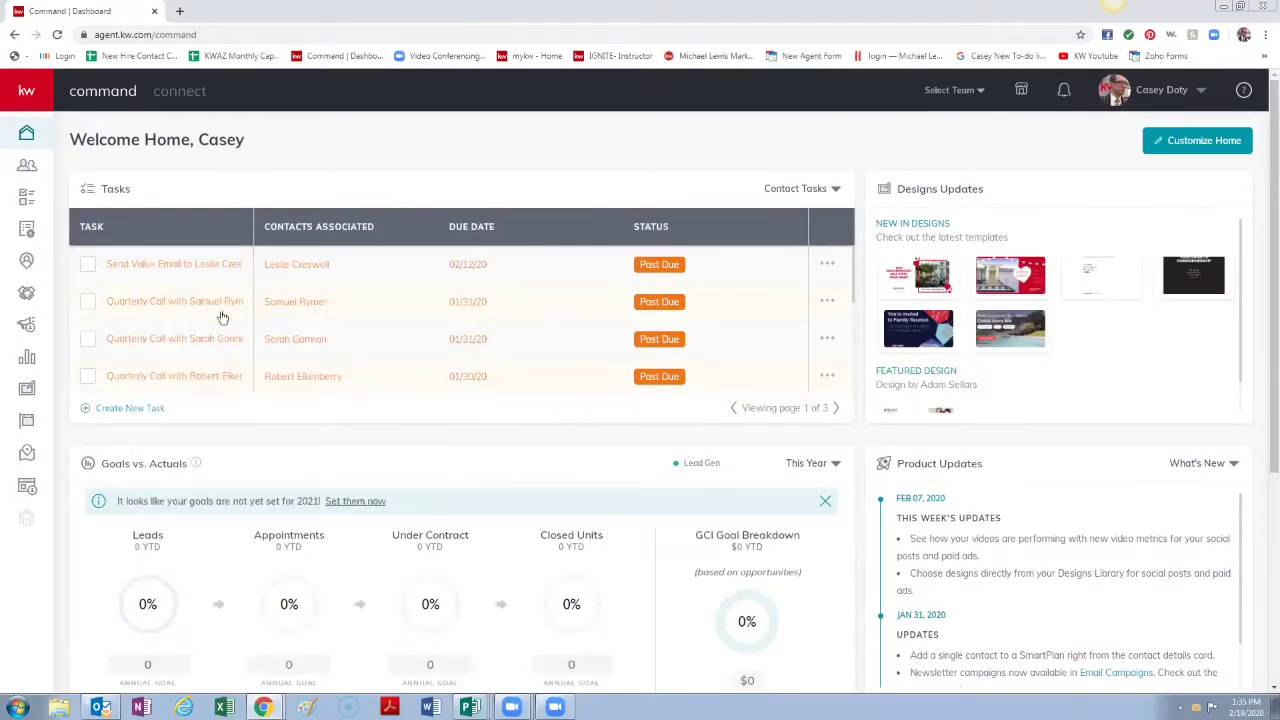
# Step: Go to the Consumer section's Landing Pages list from the left sidebar
pyautogui.click(27, 489)
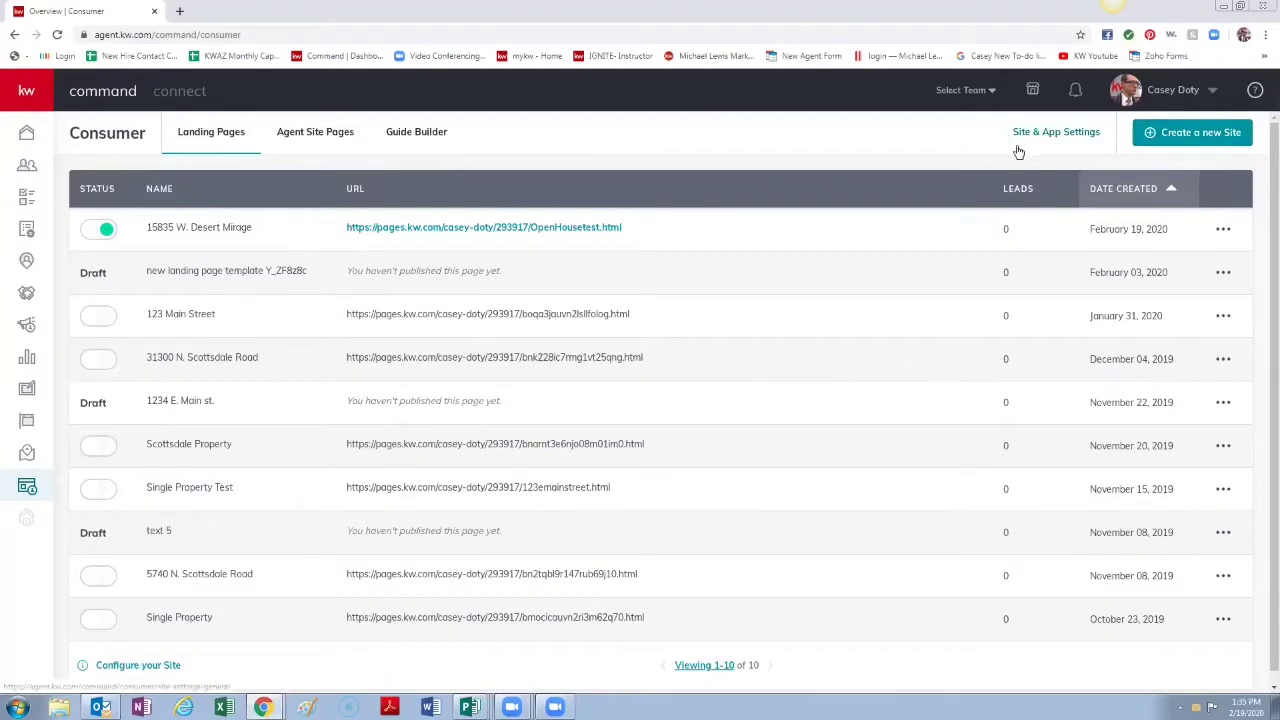
# Step: Create a new landing page as a standalone page
pyautogui.click(1189, 145)
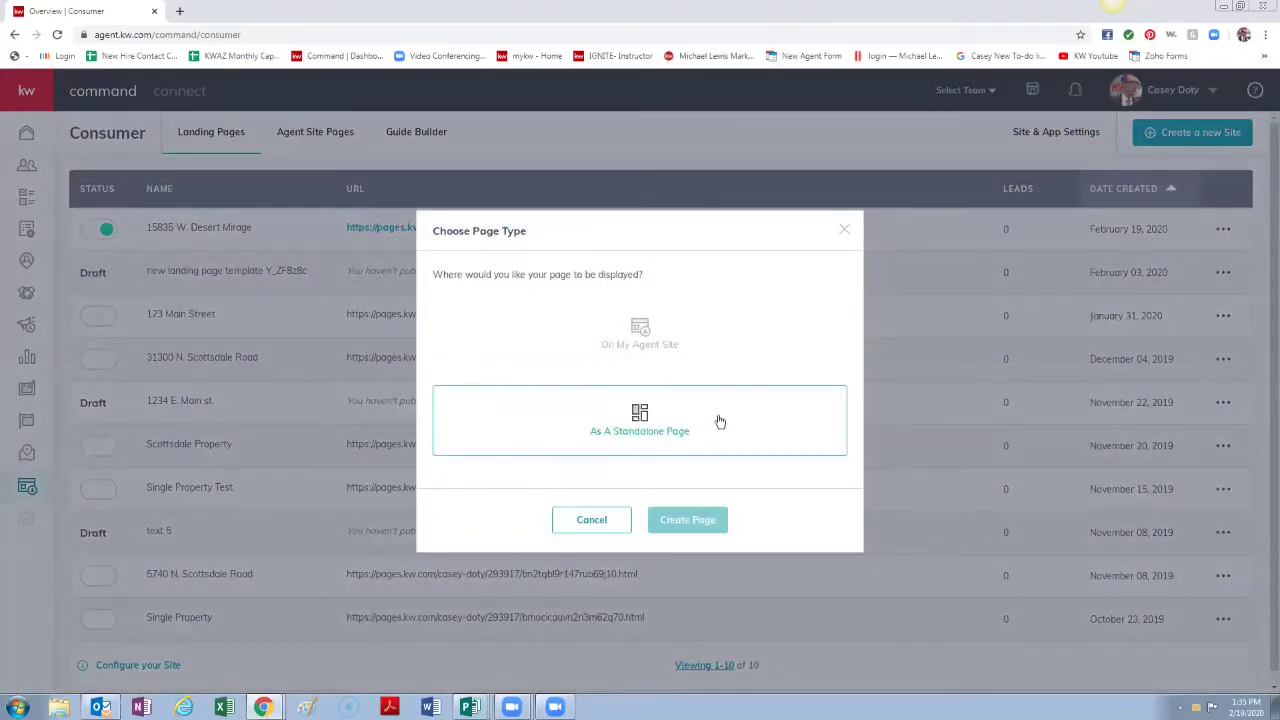
pyautogui.click(652, 432)
pyautogui.click(677, 521)
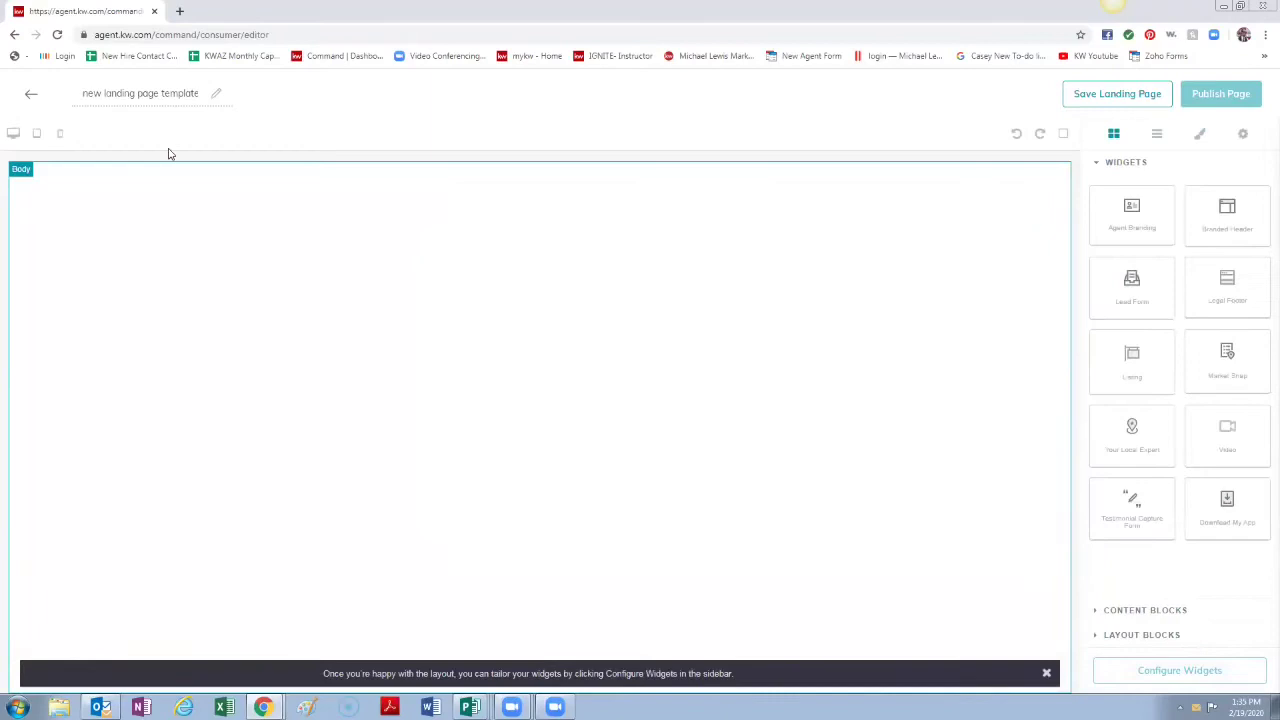
pyautogui.click(201, 93)
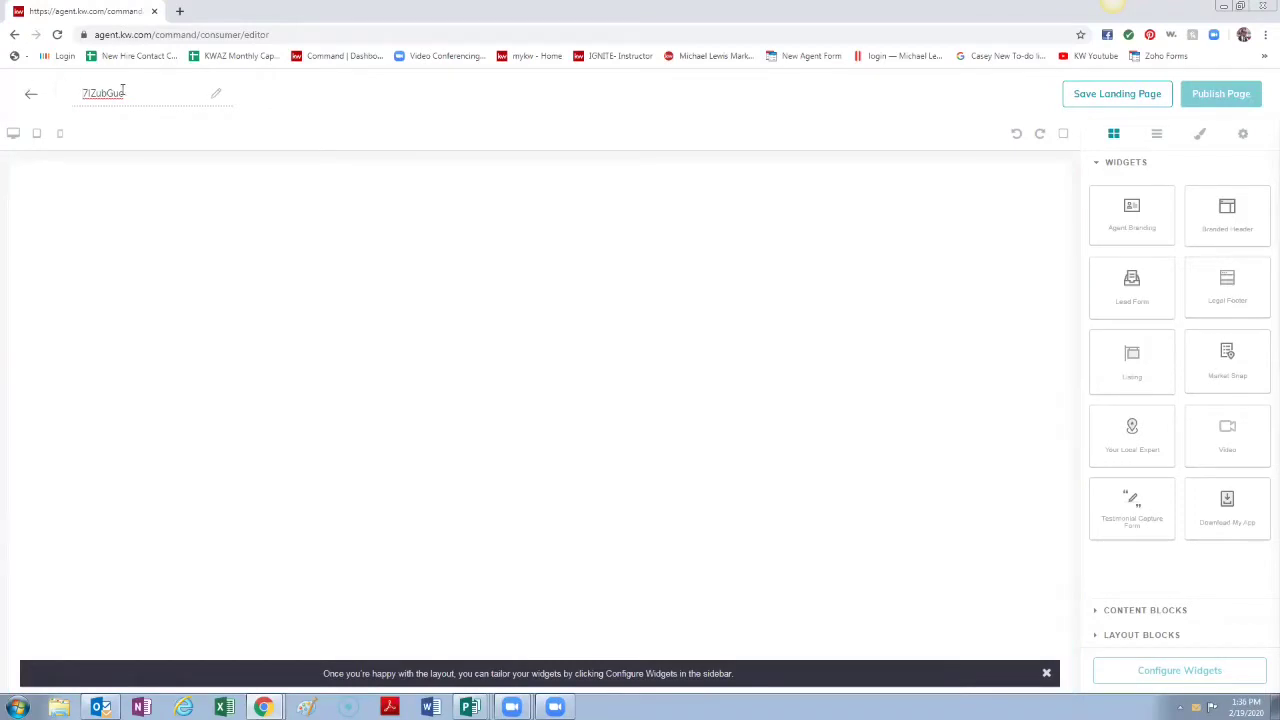
pyautogui.moveTo(78, 89); pyautogui.dragTo(350, 142)
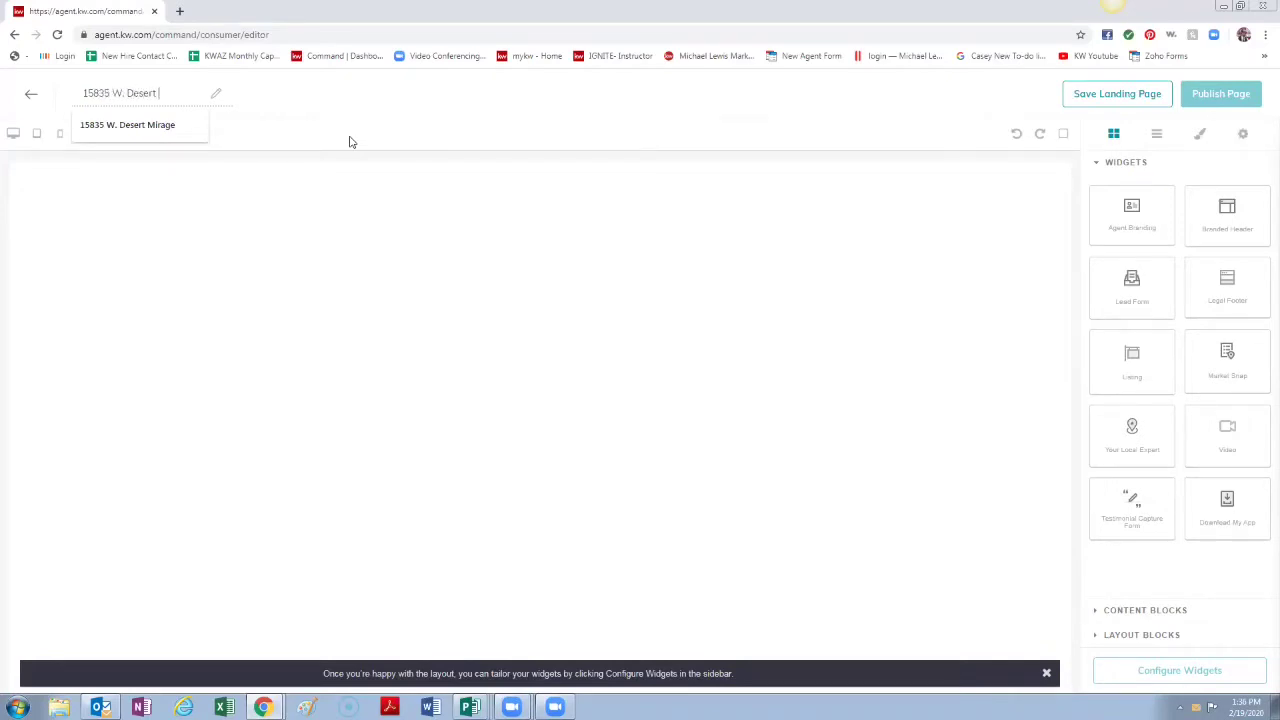
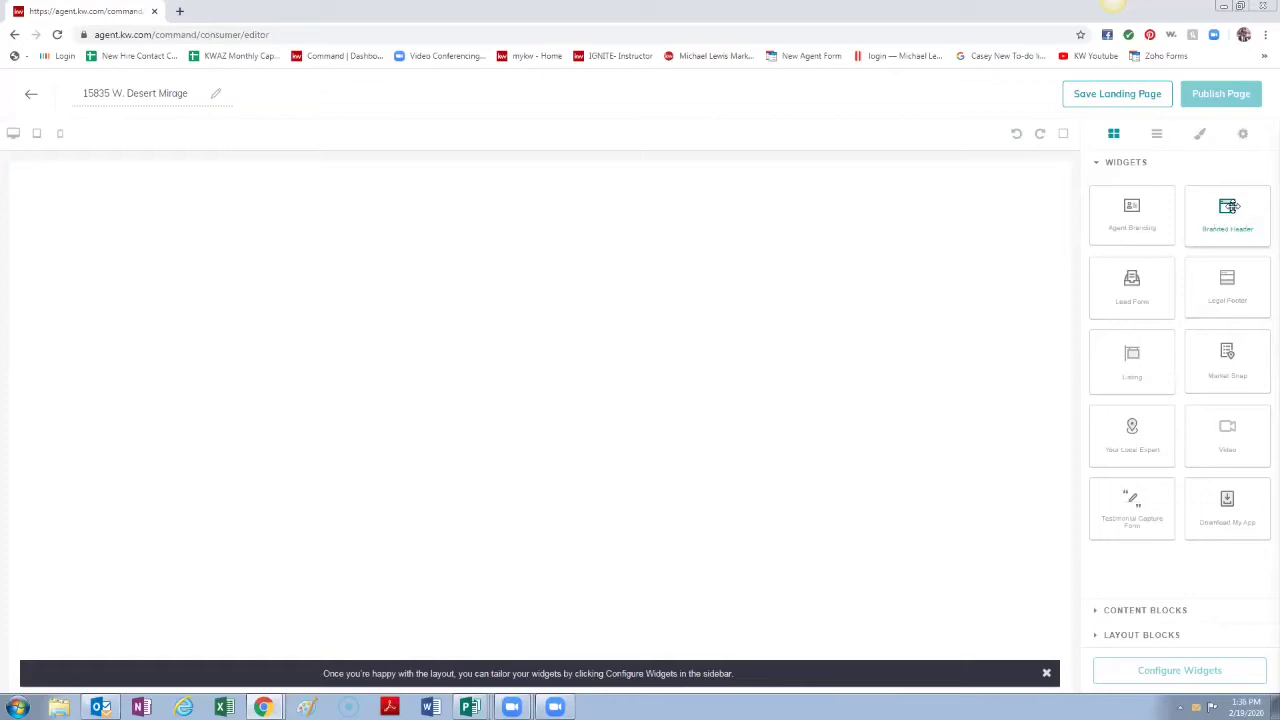
# Step: Place a Branded Header at the top of the page and a Listing widget below it
pyautogui.moveTo(1233, 207); pyautogui.dragTo(930, 211)
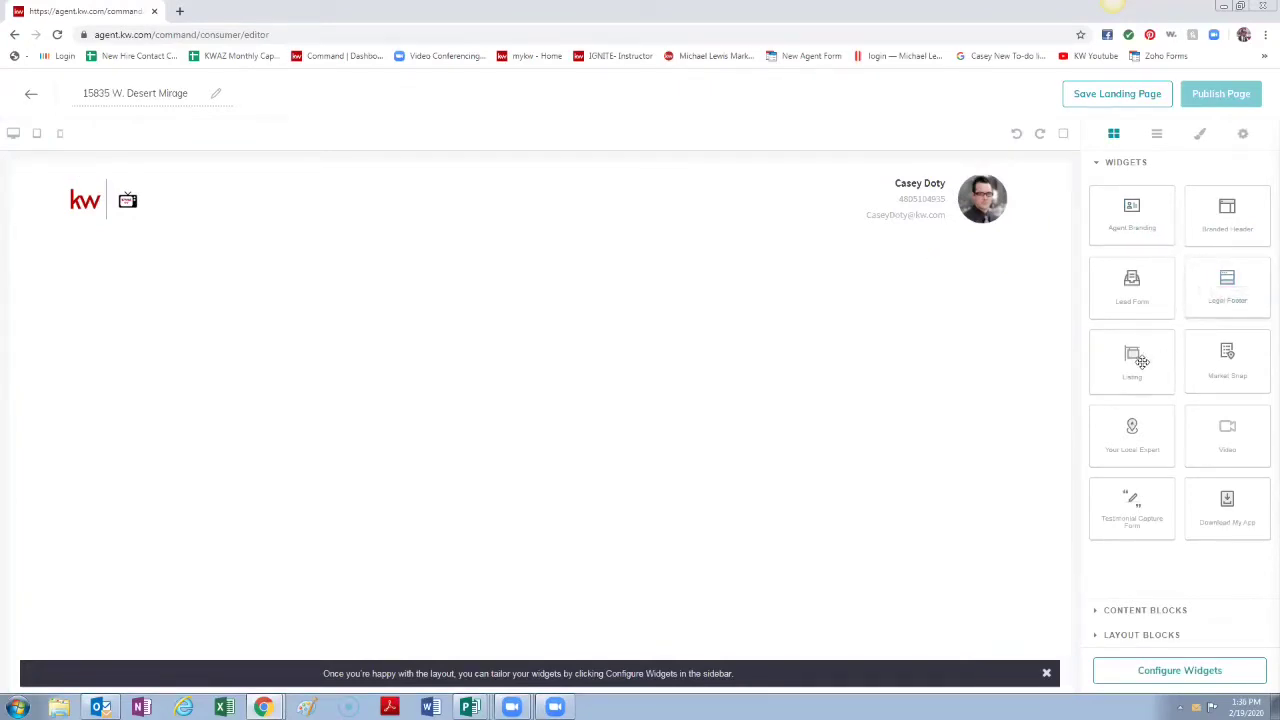
pyautogui.moveTo(1142, 361); pyautogui.dragTo(875, 319)
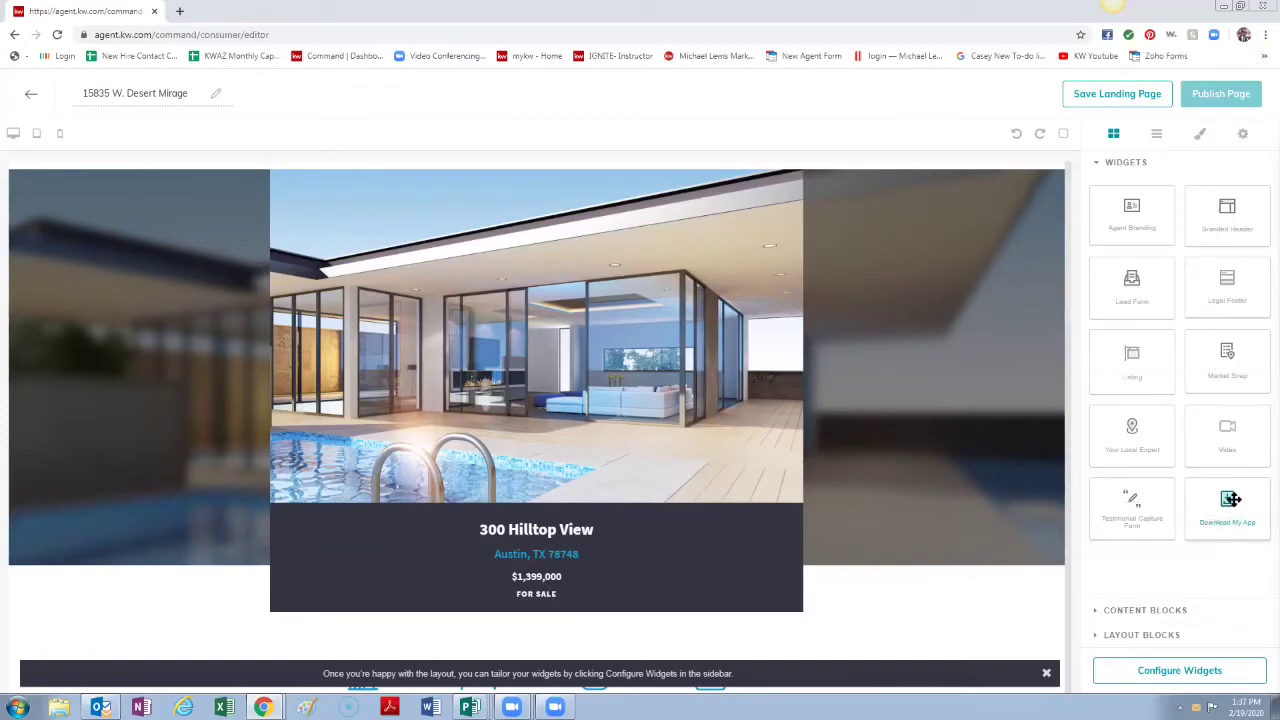
# Step: Add a Download My App section below the listing
pyautogui.moveTo(1231, 499); pyautogui.dragTo(742, 638)
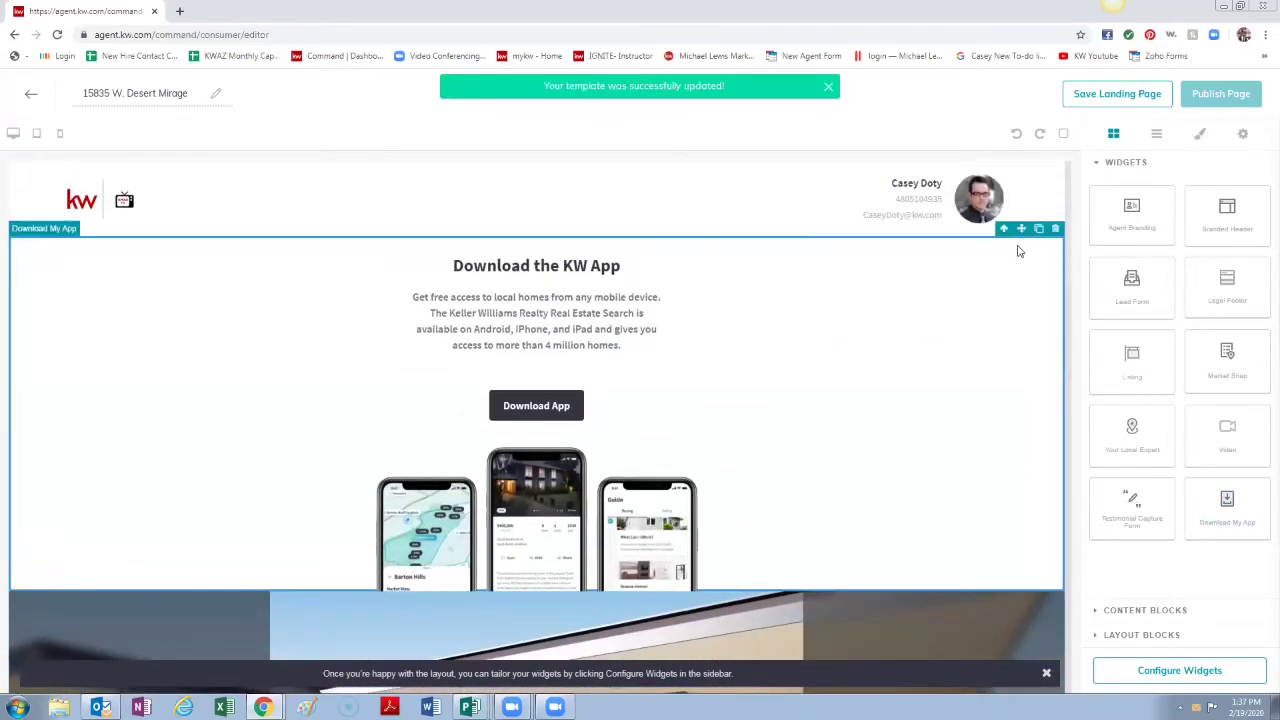
pyautogui.moveTo(1022, 233); pyautogui.dragTo(990, 670)
pyautogui.scroll(-10, 536, 410)
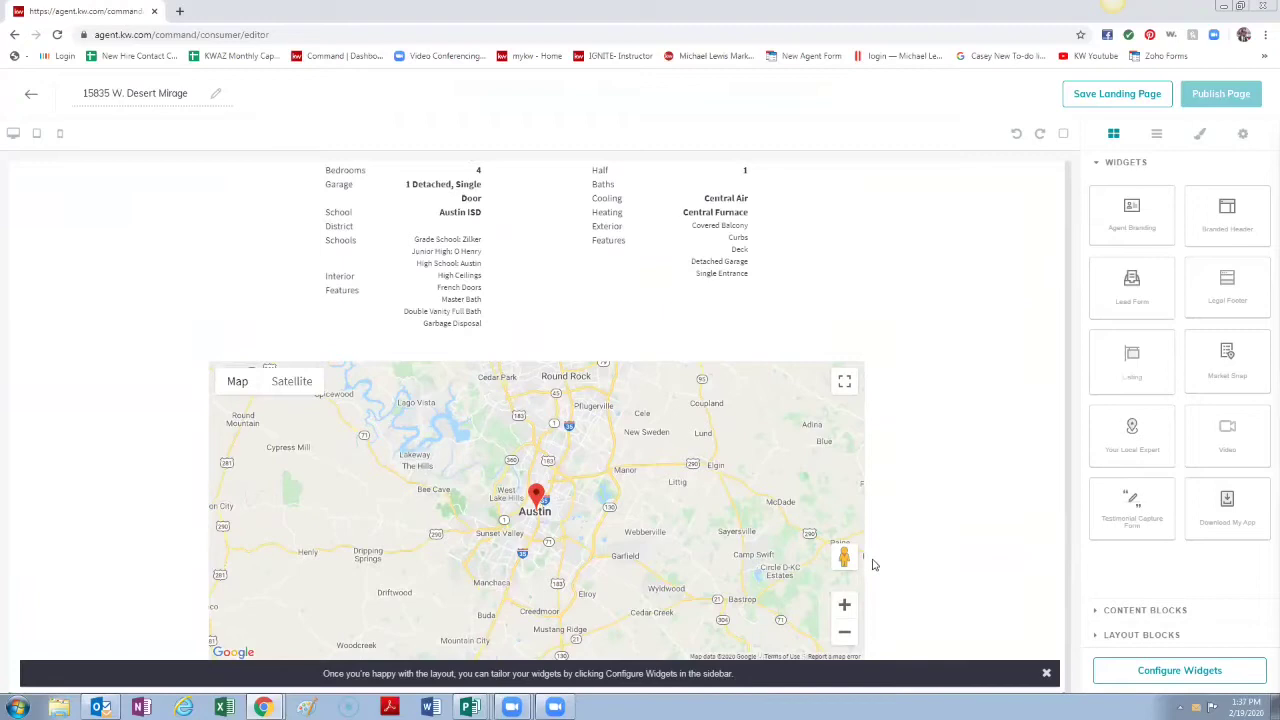
pyautogui.moveTo(1020, 686); pyautogui.dragTo(980, 394)
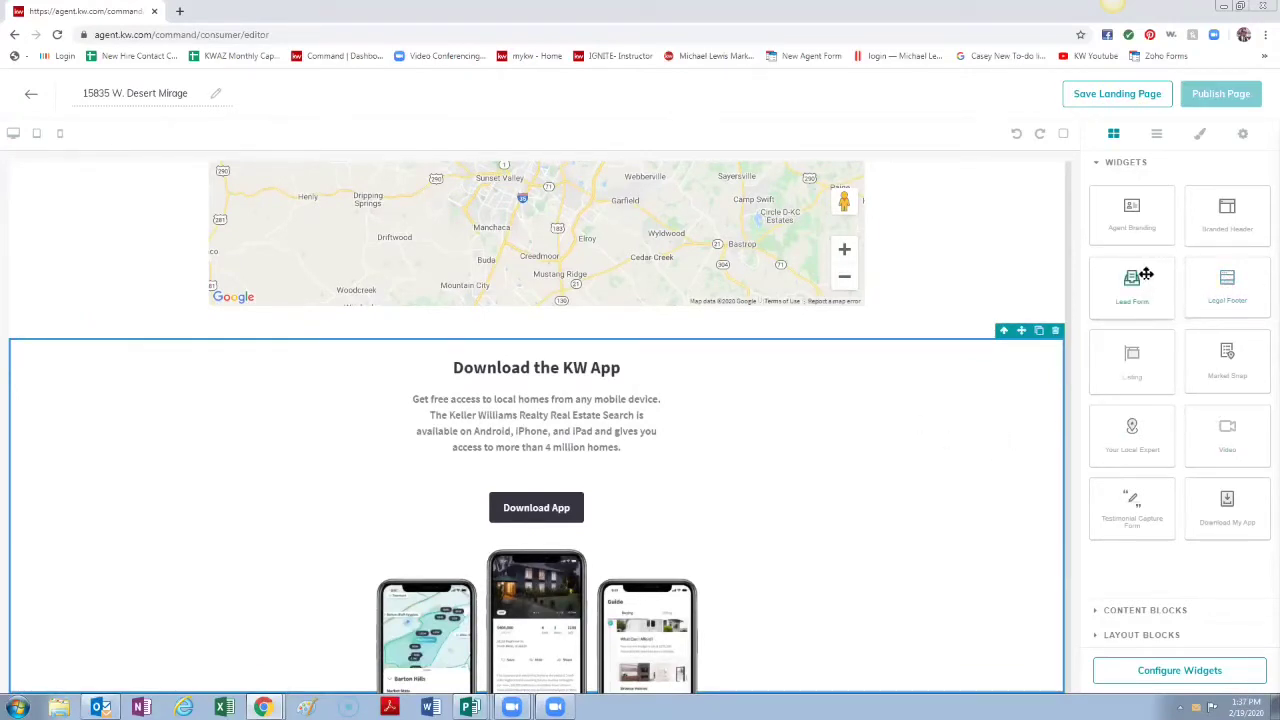
# Step: Add a Lead Form and a Barton Hills Market Snap section to the page
pyautogui.moveTo(1135, 282); pyautogui.dragTo(911, 594)
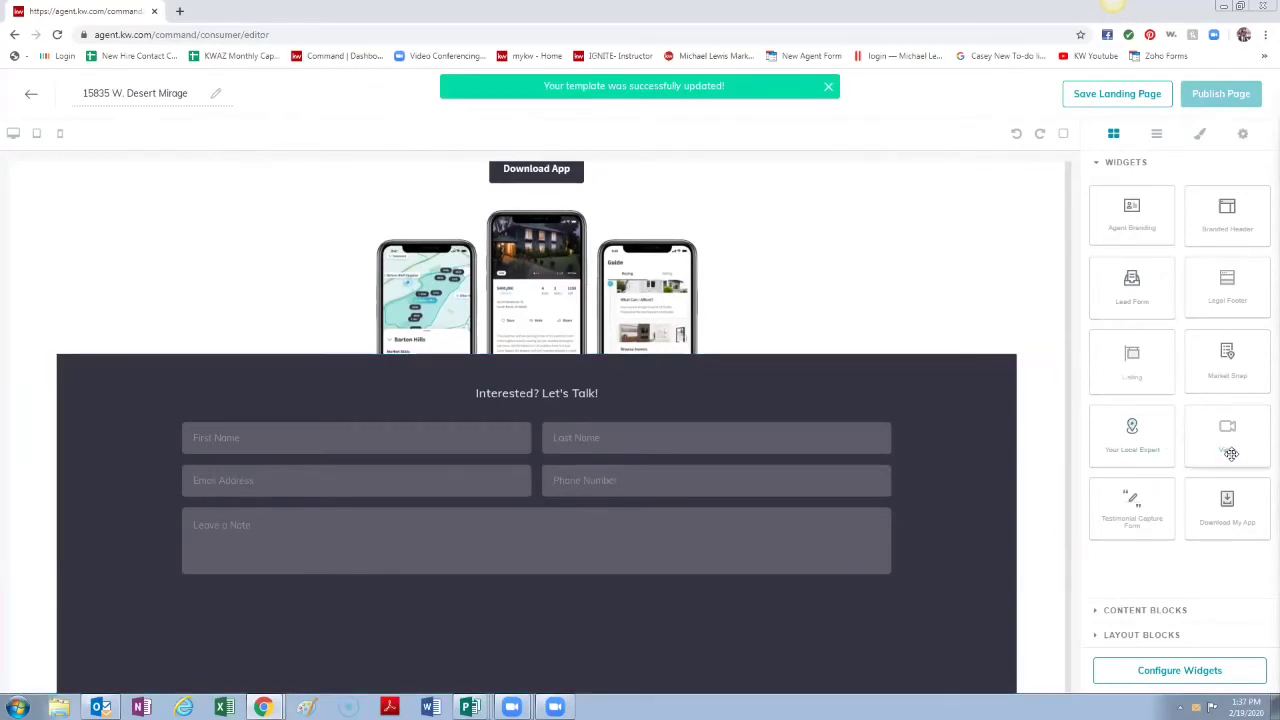
pyautogui.moveTo(1238, 363); pyautogui.dragTo(804, 356)
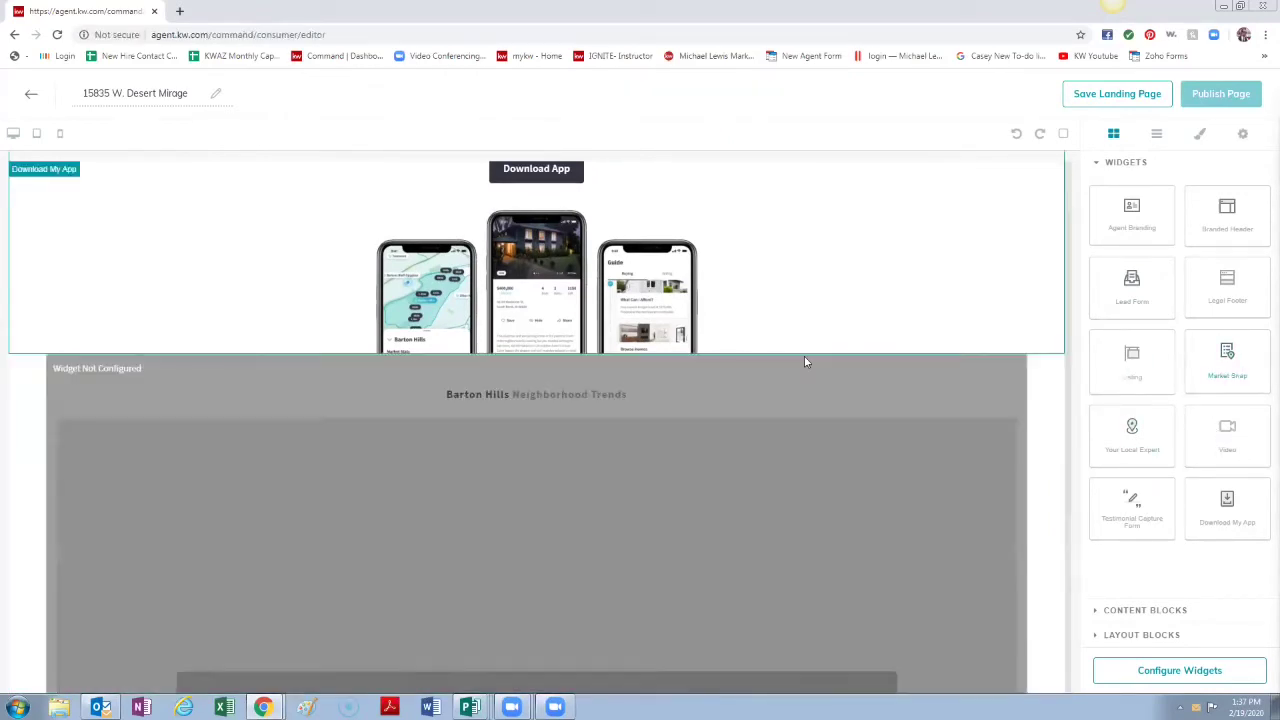
pyautogui.scroll(-3, 610, 475)
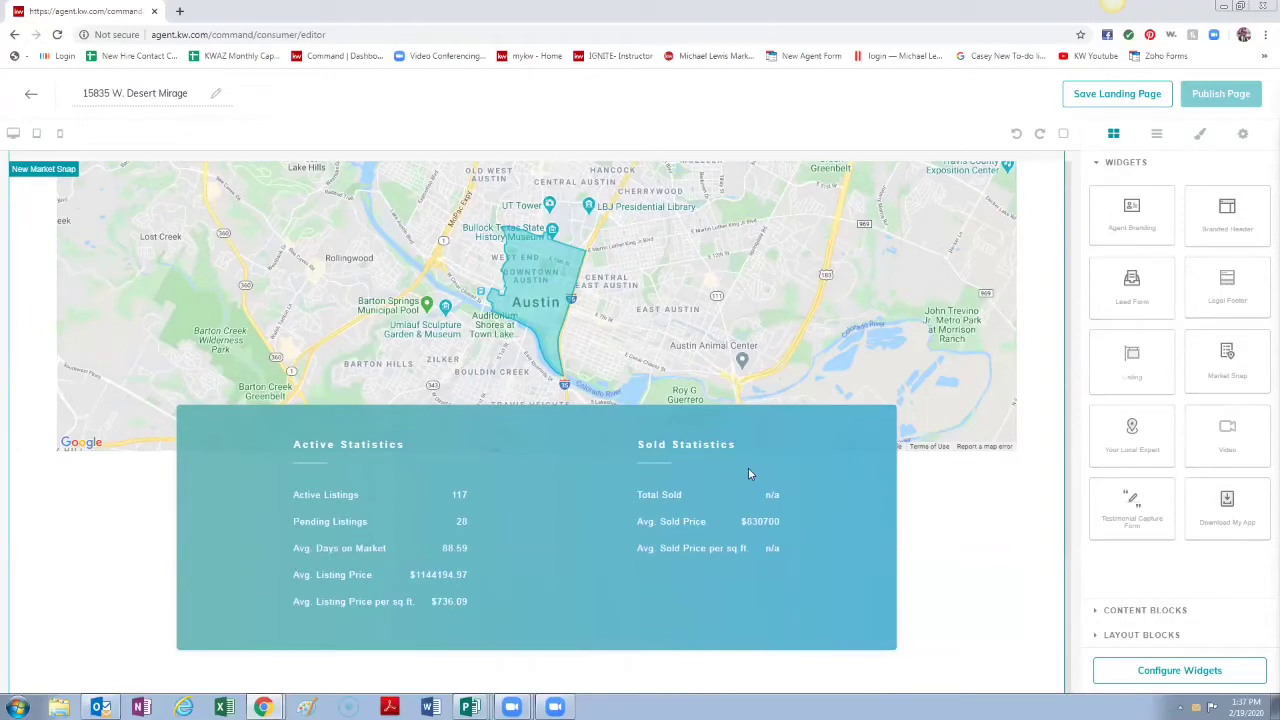
pyautogui.scroll(2, 837, 426)
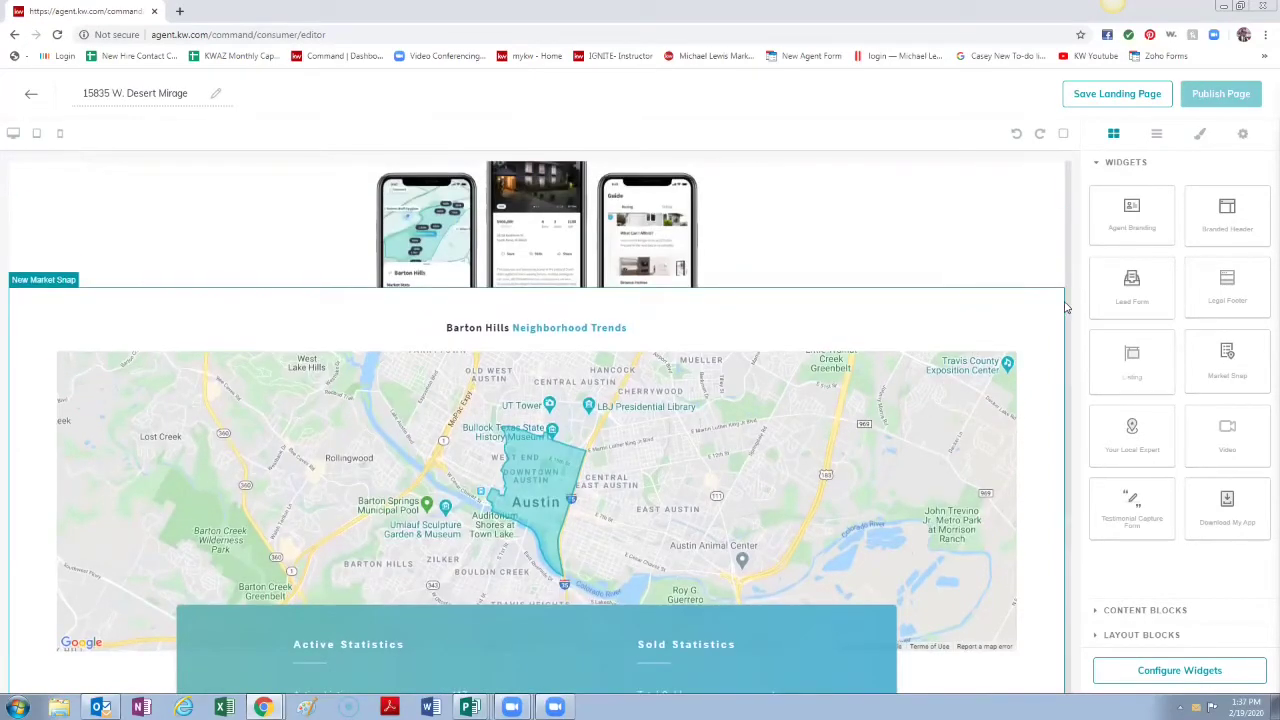
# Step: Delete the Market Snap section, plus a Video section dropped in by mistake
pyautogui.click(737, 376)
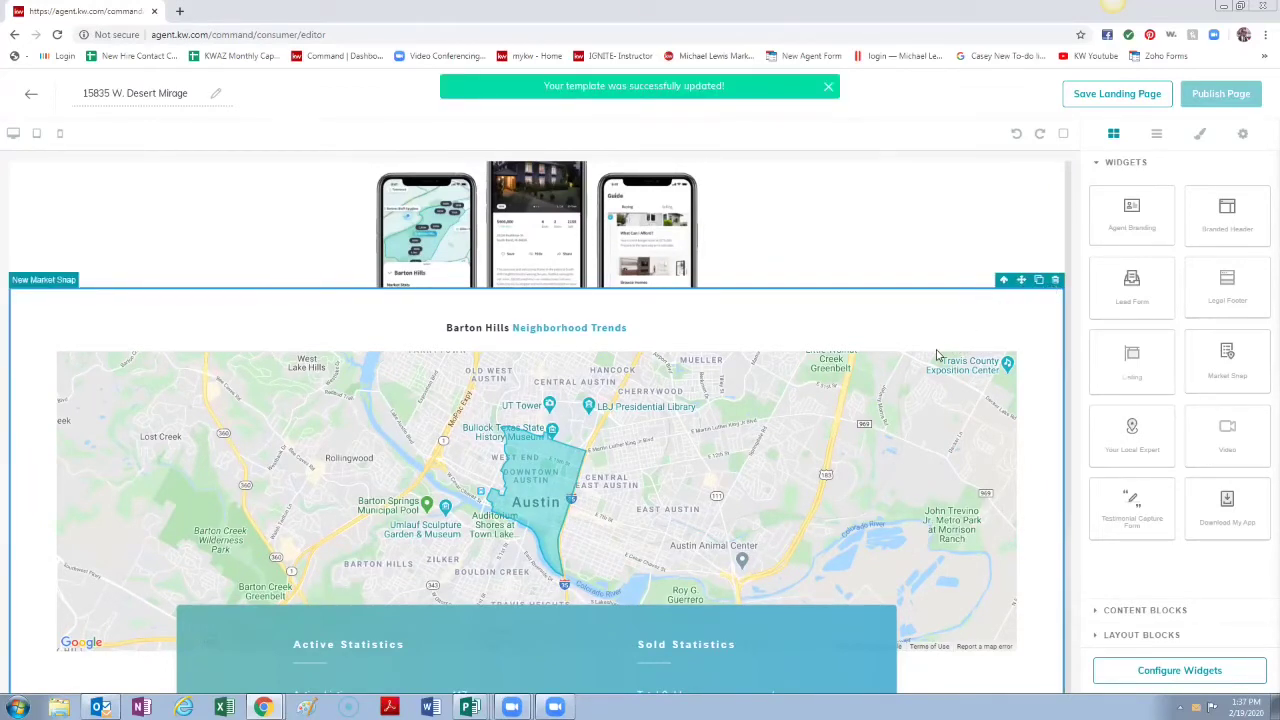
pyautogui.click(1056, 281)
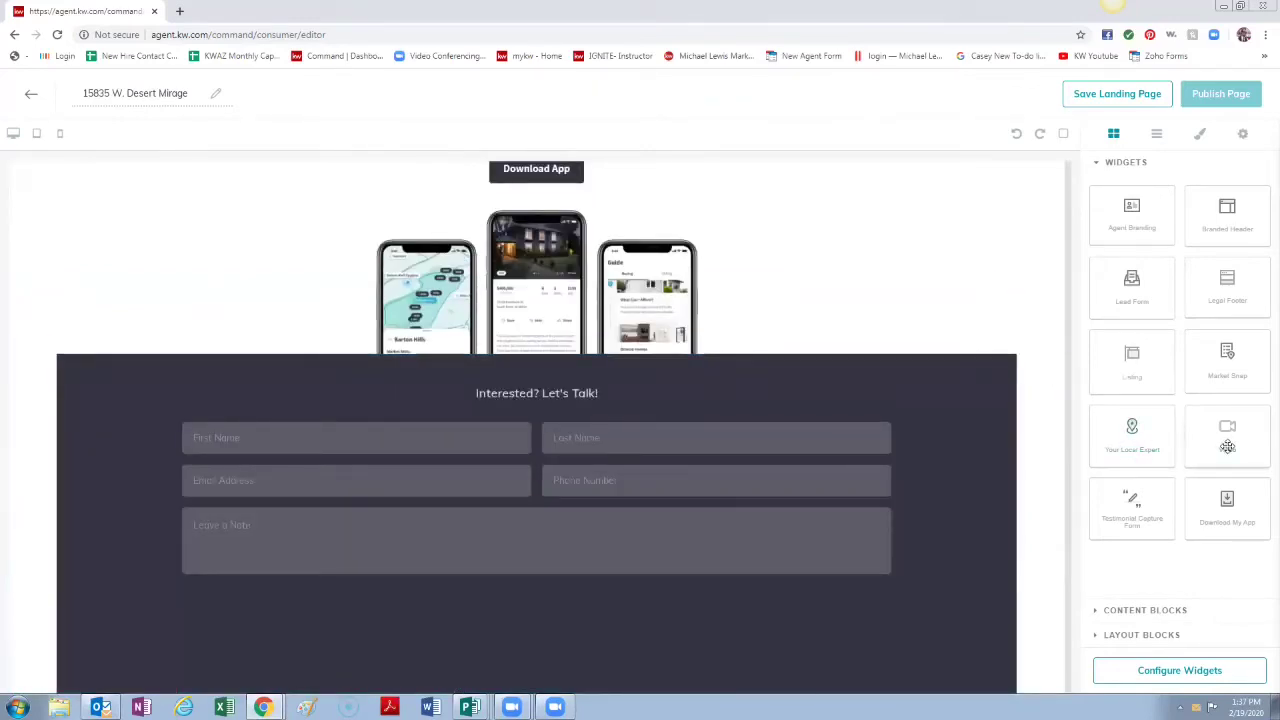
pyautogui.moveTo(1227, 446); pyautogui.dragTo(812, 364)
pyautogui.scroll(-1, 654, 449)
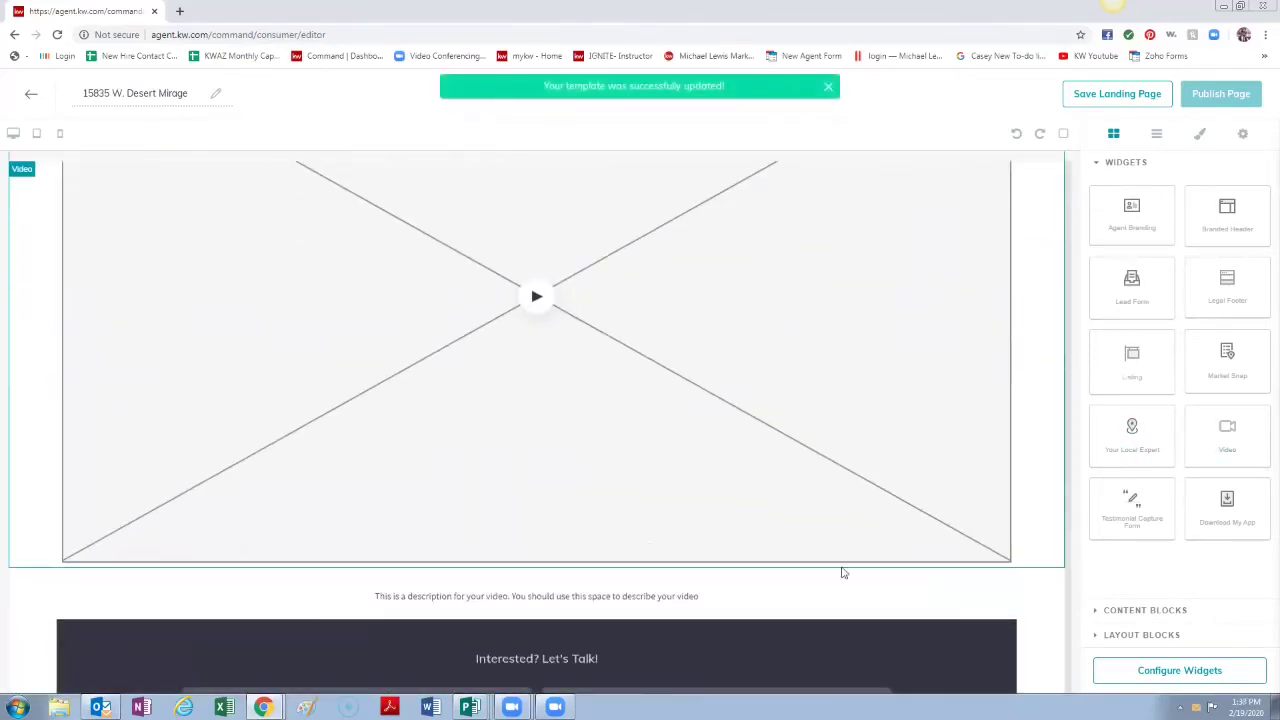
pyautogui.scroll(3, 568, 360)
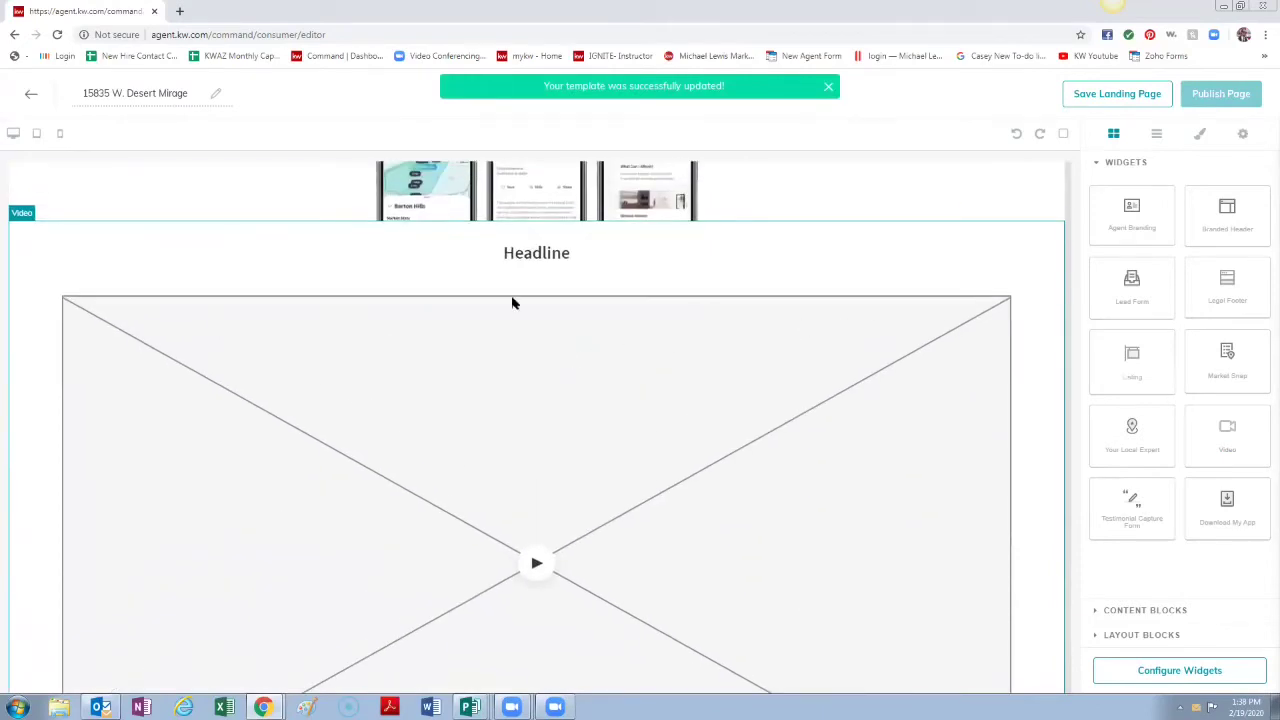
pyautogui.moveTo(940, 214)
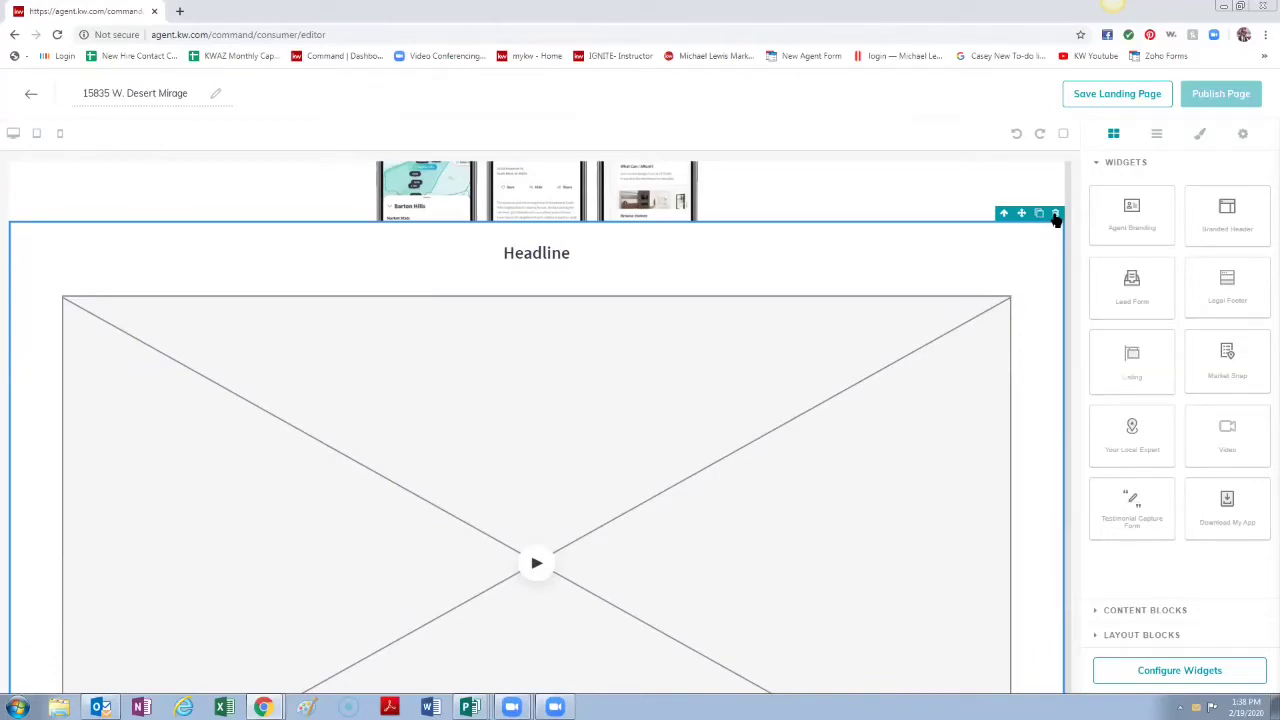
pyautogui.click(1056, 215)
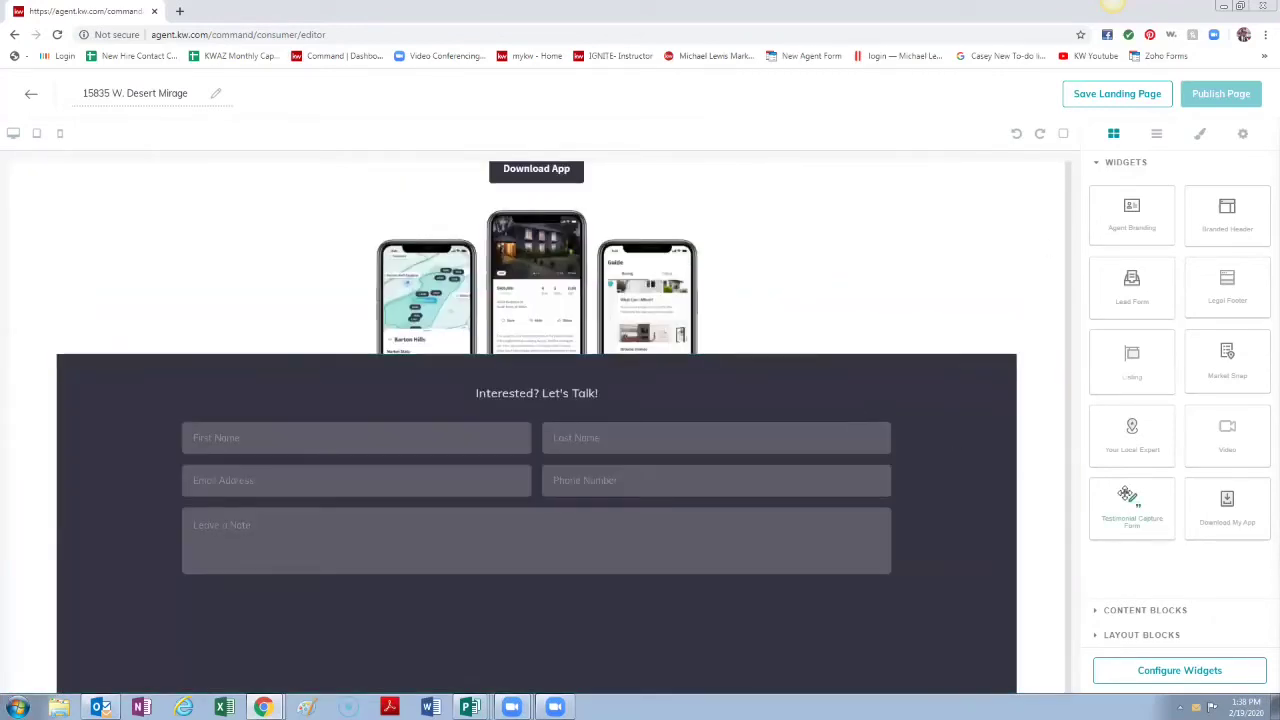
pyautogui.moveTo(1131, 503); pyautogui.dragTo(894, 386)
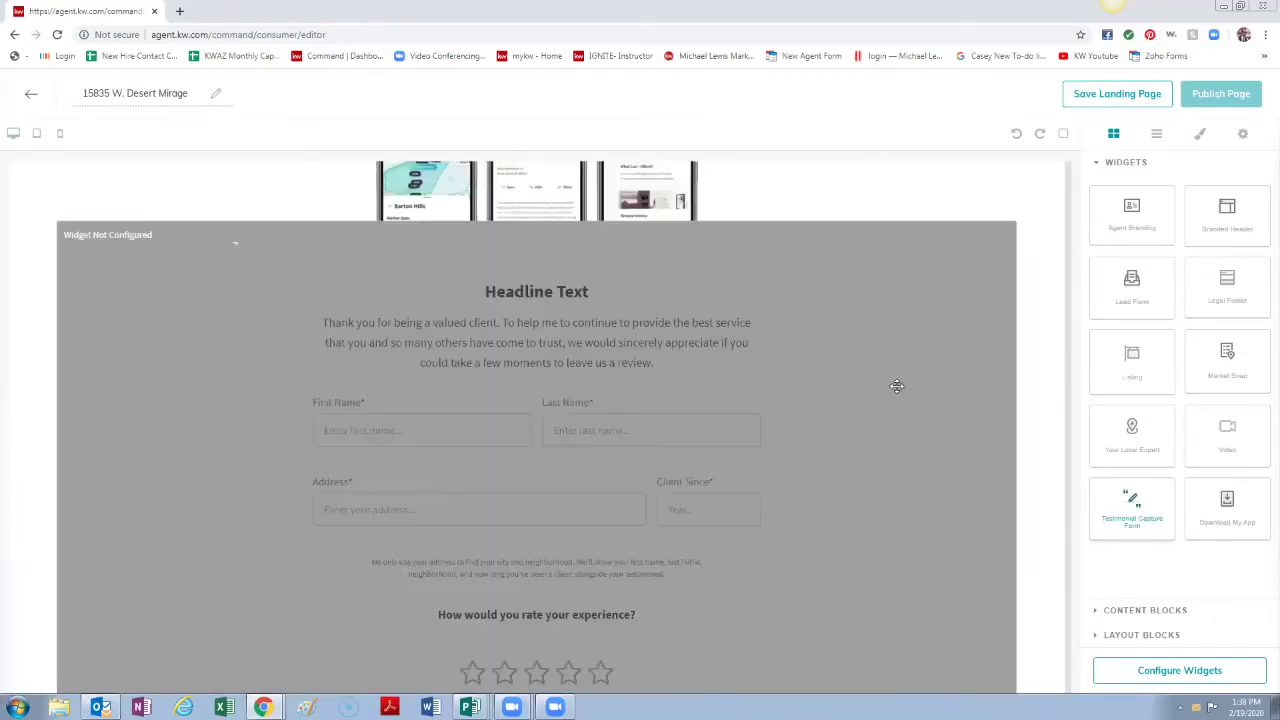
pyautogui.scroll(-3, 740, 434)
pyautogui.scroll(5, 578, 392)
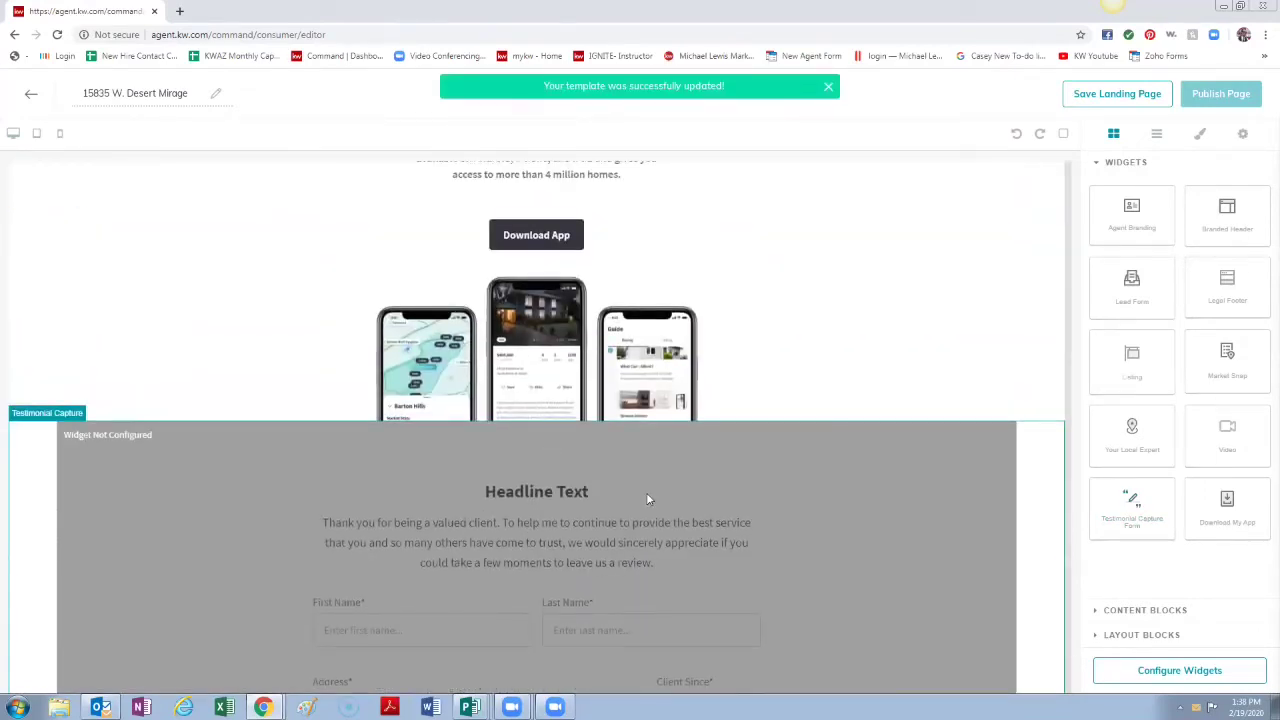
pyautogui.scroll(-2, 749, 486)
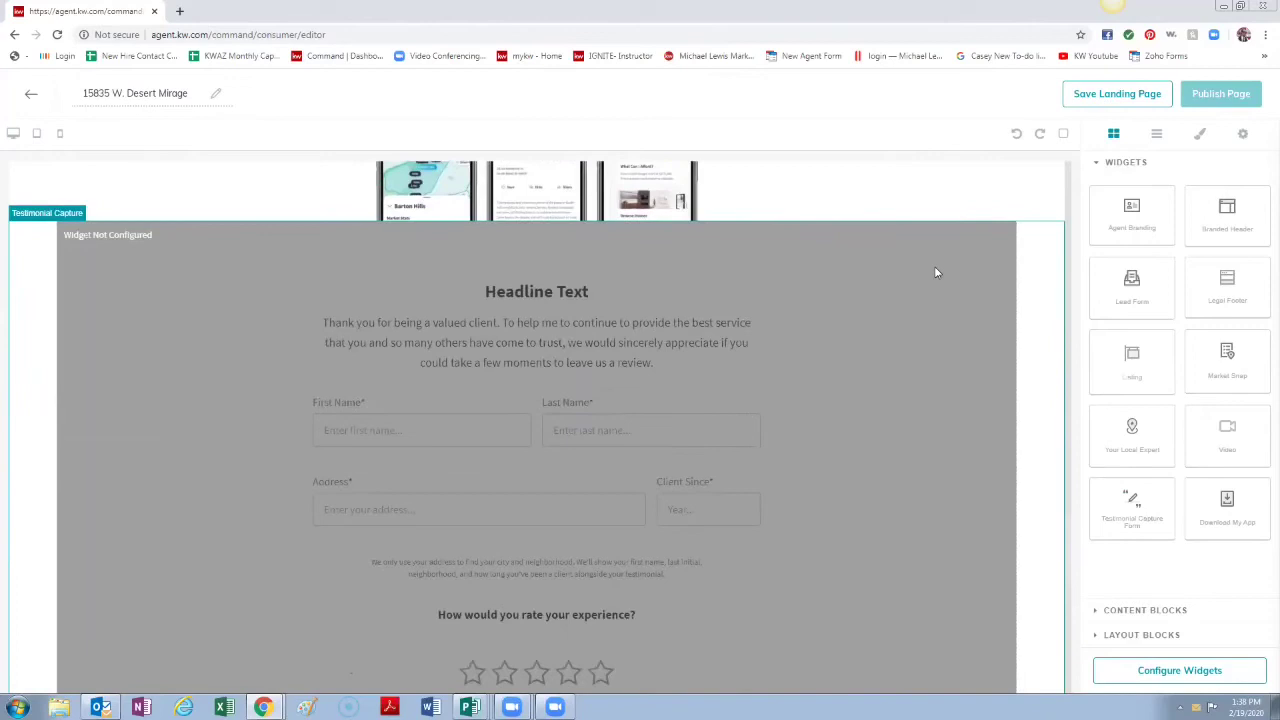
pyautogui.moveTo(1052, 218)
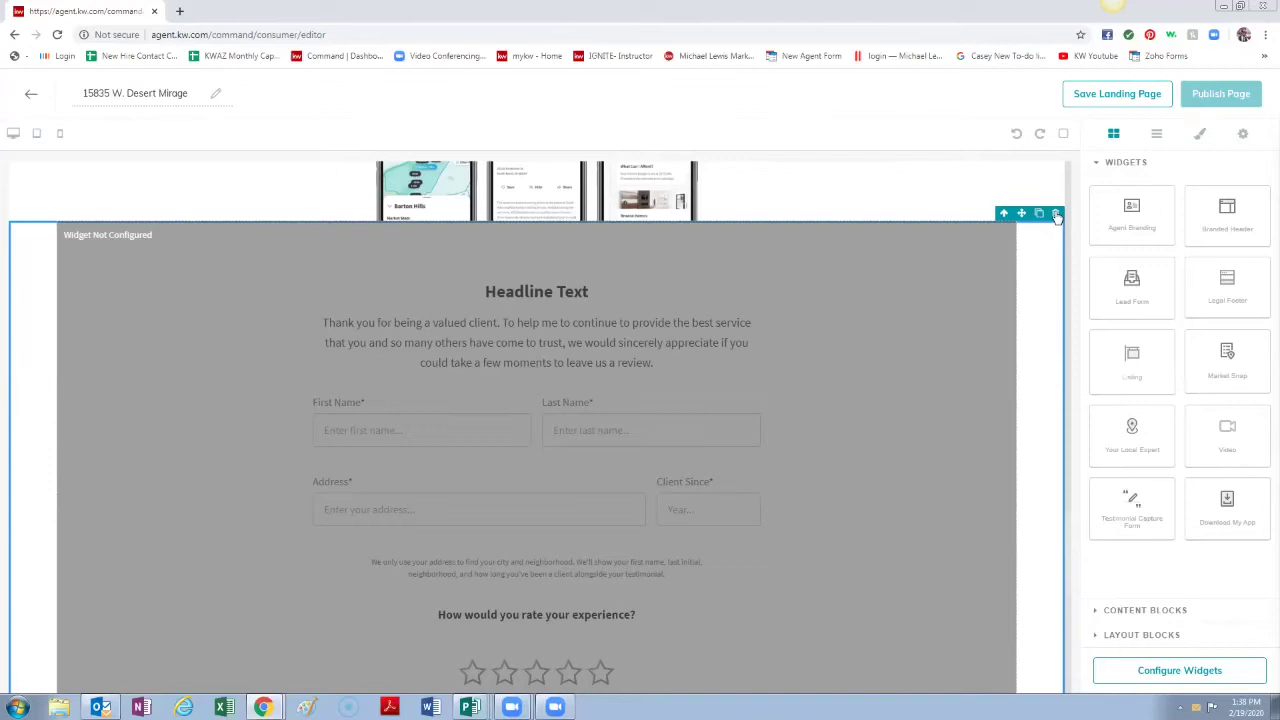
pyautogui.click(1057, 215)
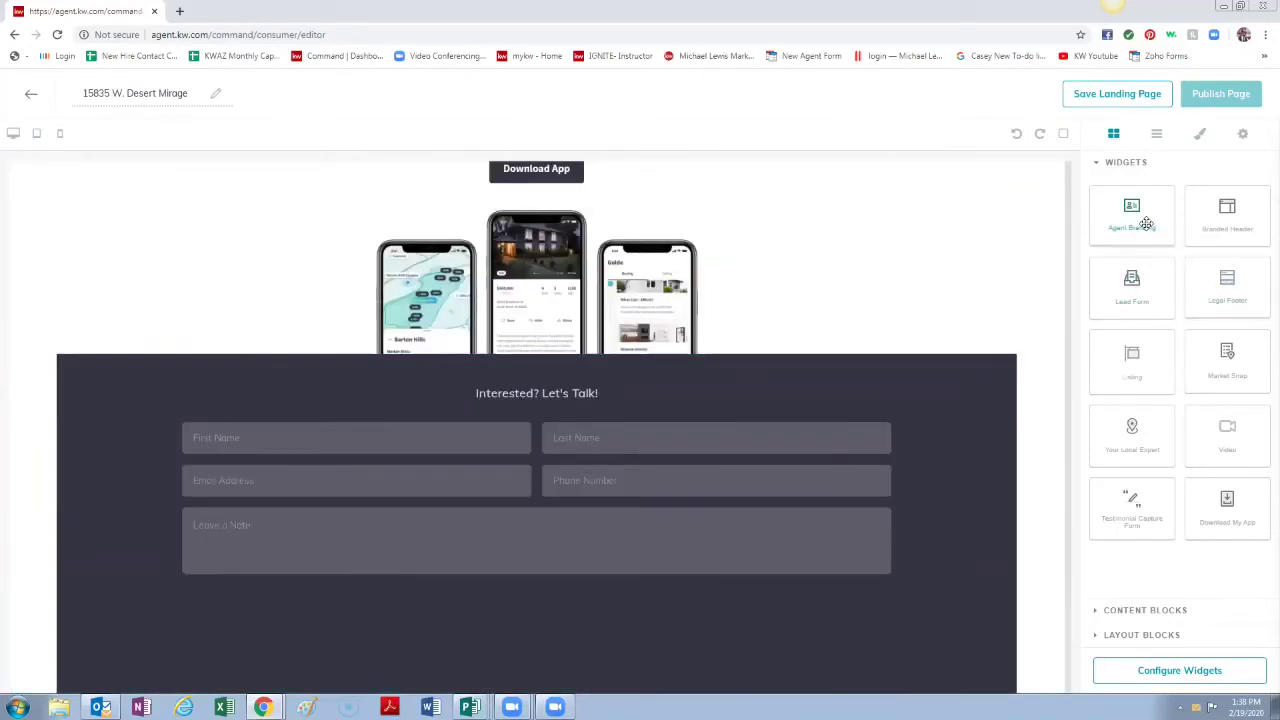
# Step: Place the Legal Footer and Your Local Expert sections below the Lead Form
pyautogui.moveTo(1237, 282); pyautogui.dragTo(810, 667)
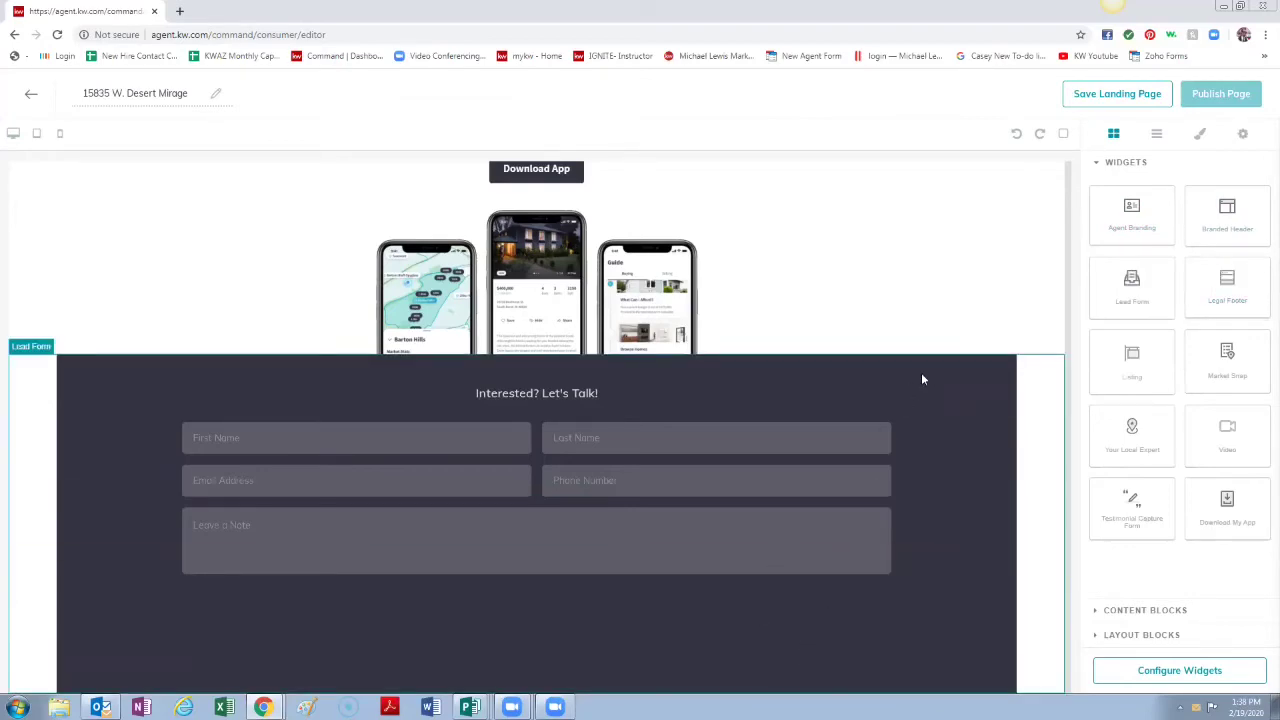
pyautogui.scroll(20, 945, 586)
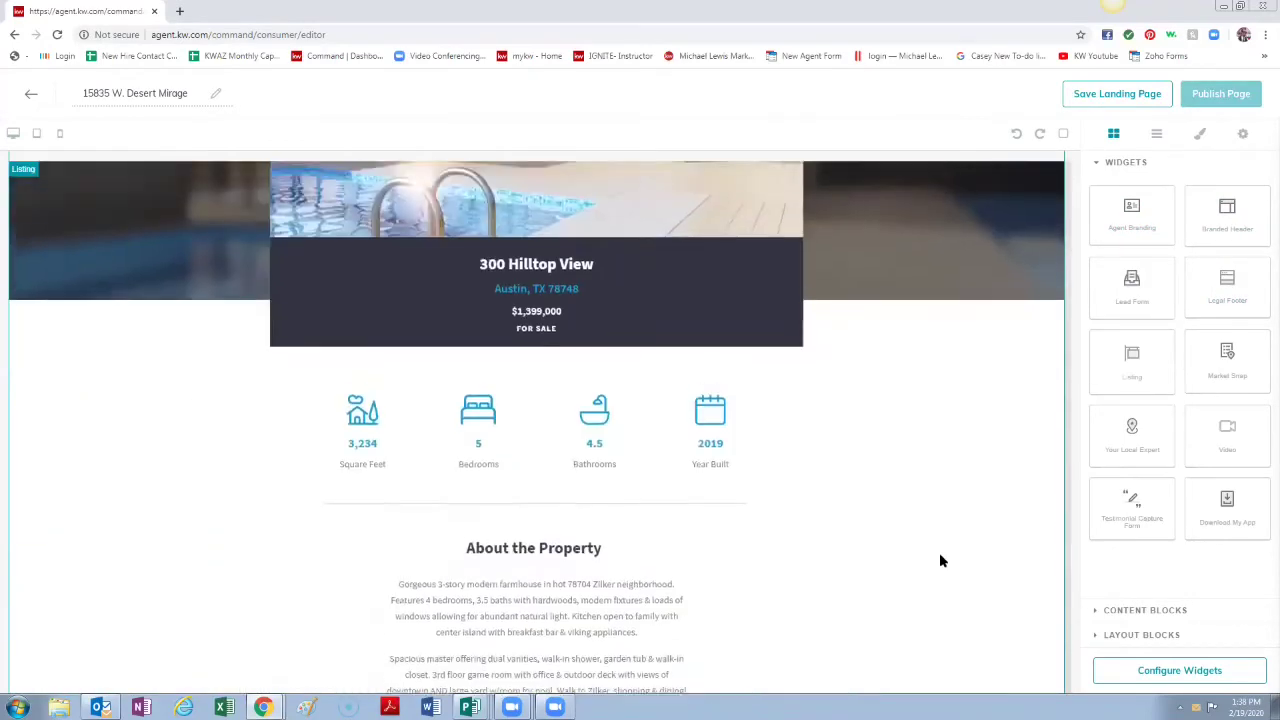
pyautogui.scroll(-20, 940, 561)
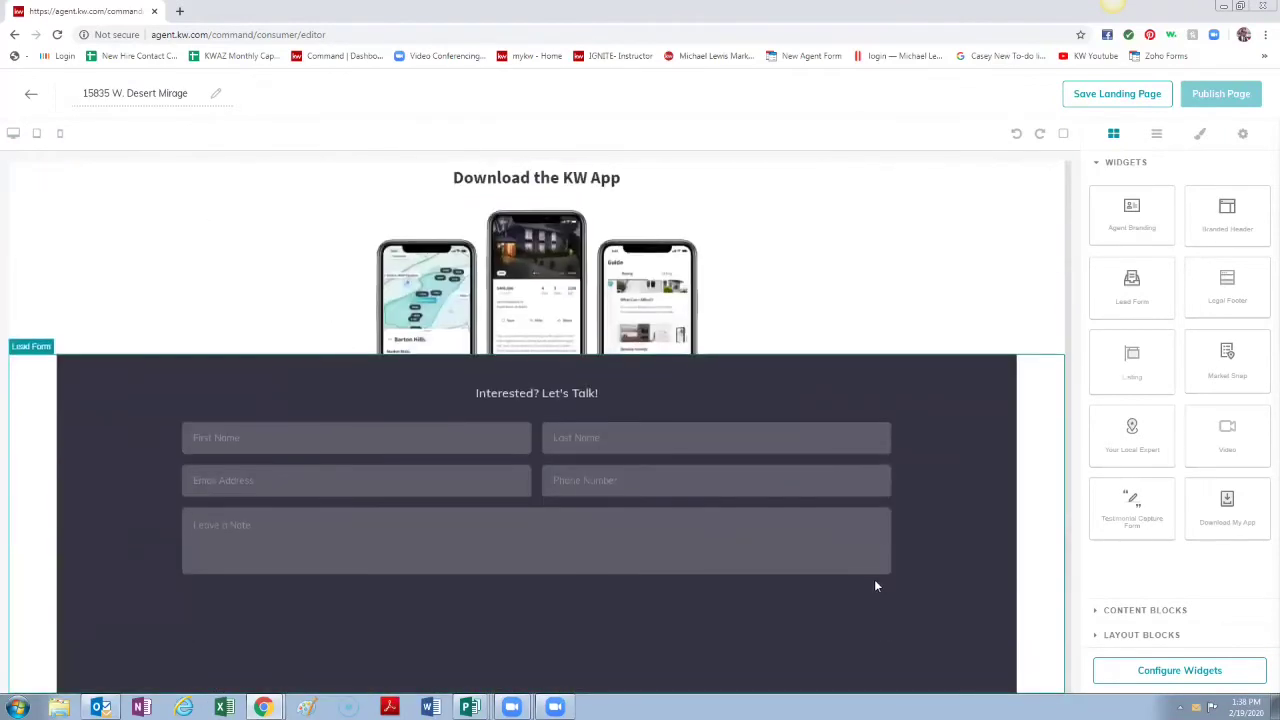
pyautogui.moveTo(1235, 305); pyautogui.dragTo(843, 649)
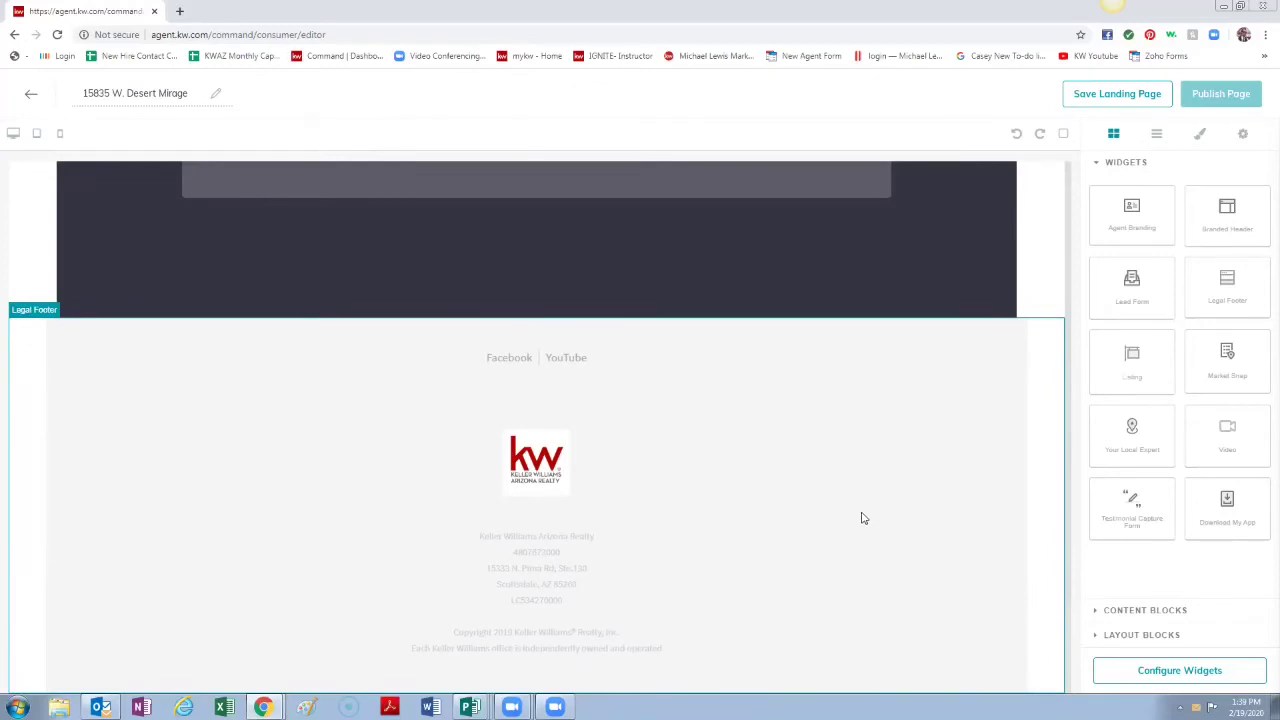
pyautogui.scroll(5, 871, 516)
pyautogui.scroll(-5, 873, 516)
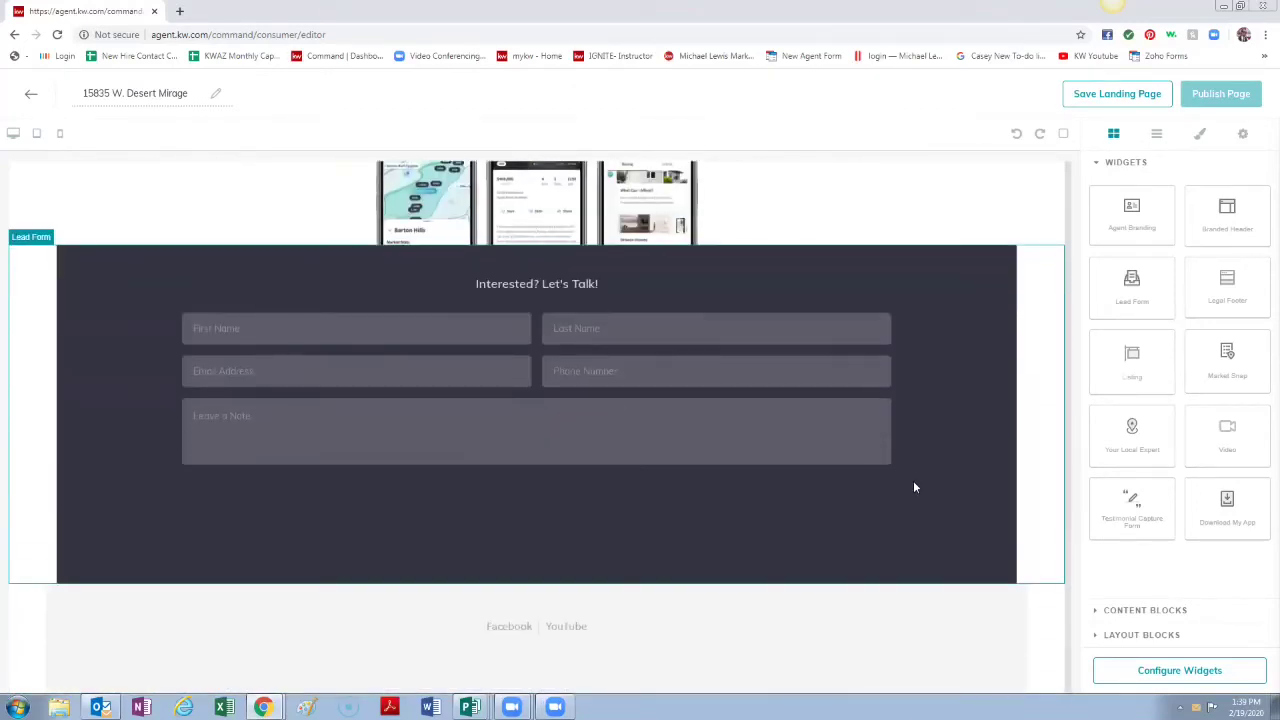
pyautogui.moveTo(1131, 432); pyautogui.dragTo(1009, 403)
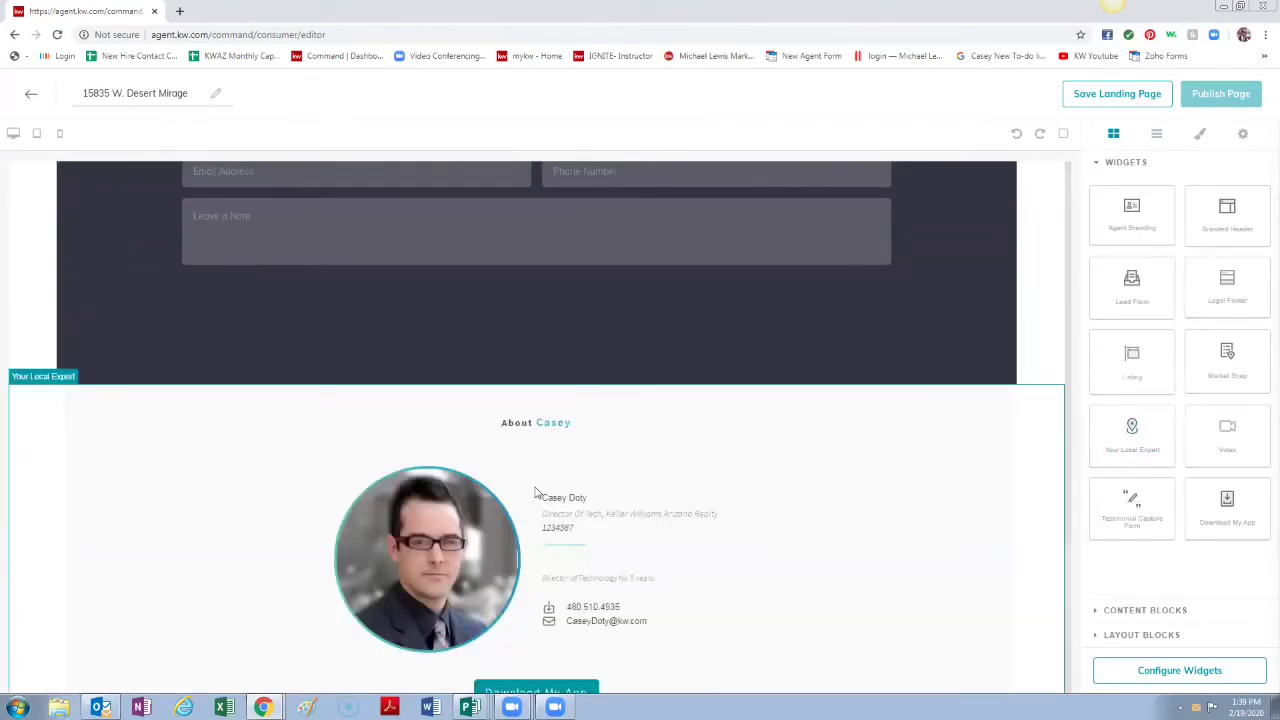
pyautogui.scroll(-1, 694, 545)
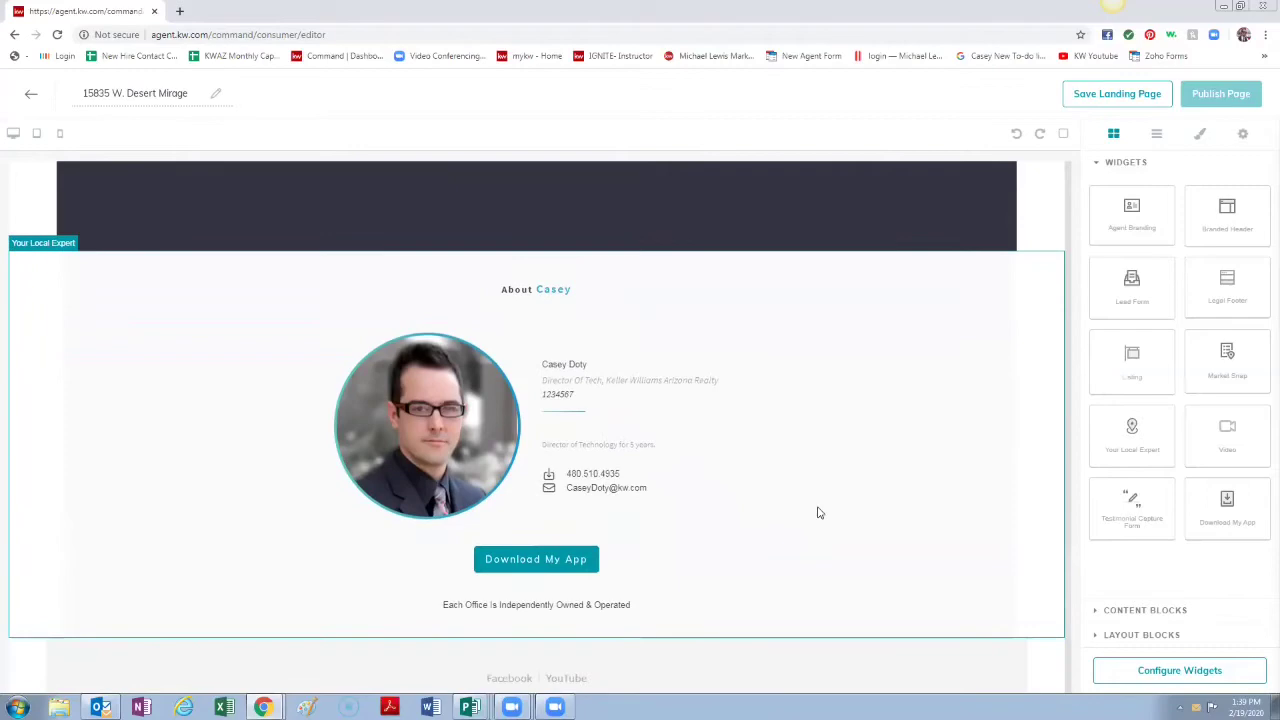
pyautogui.scroll(5, 740, 529)
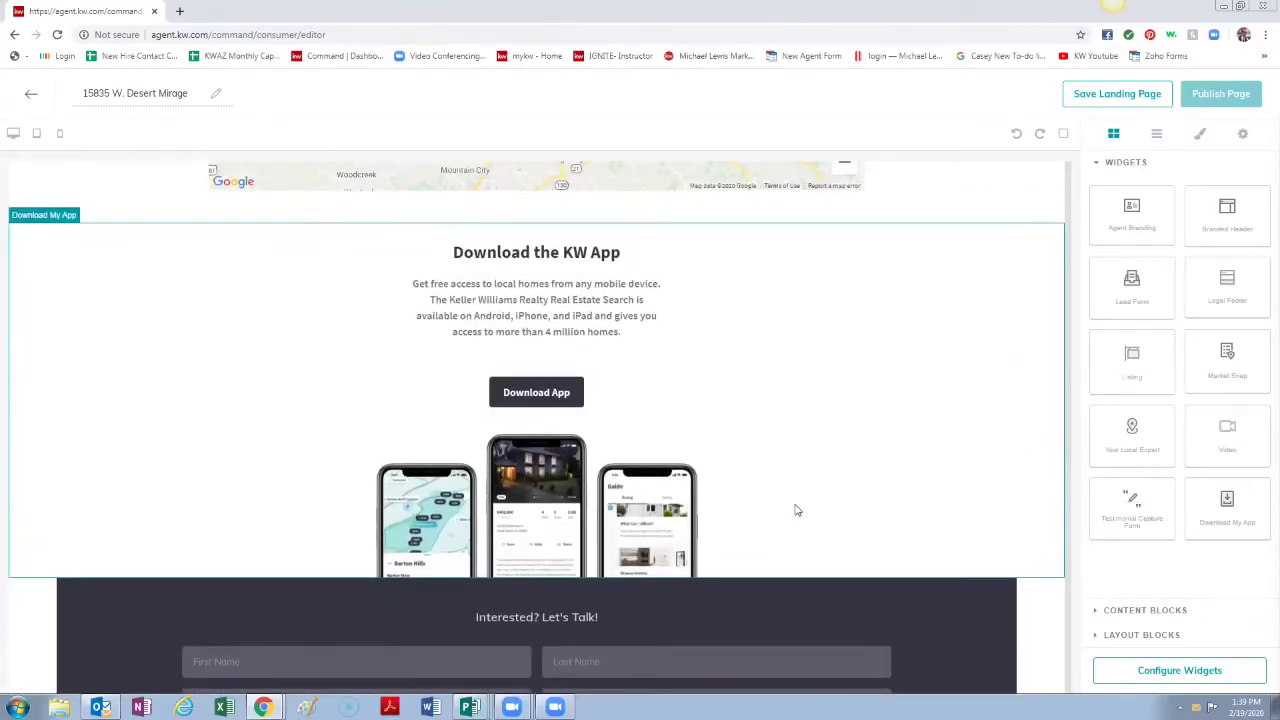
pyautogui.scroll(6, 795, 508)
pyautogui.scroll(8, 790, 497)
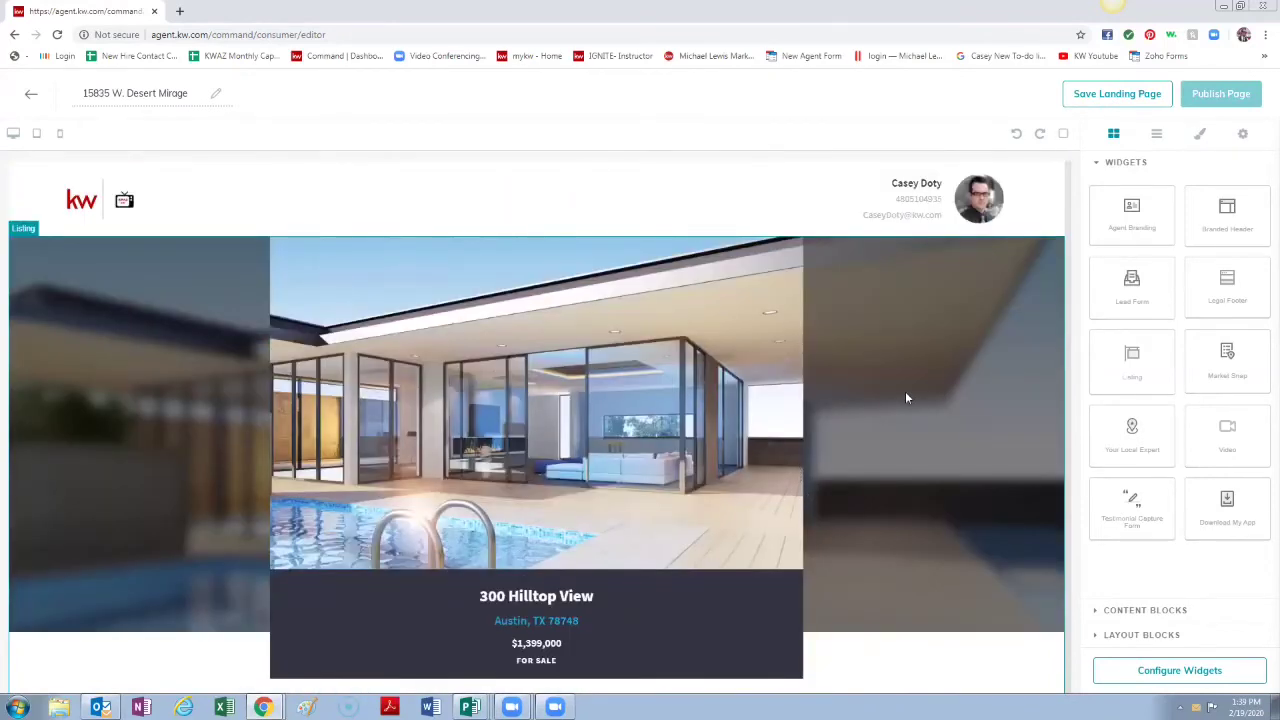
# Step: Show the Configure Widgets checklist of the six page widgets
pyautogui.click(1158, 672)
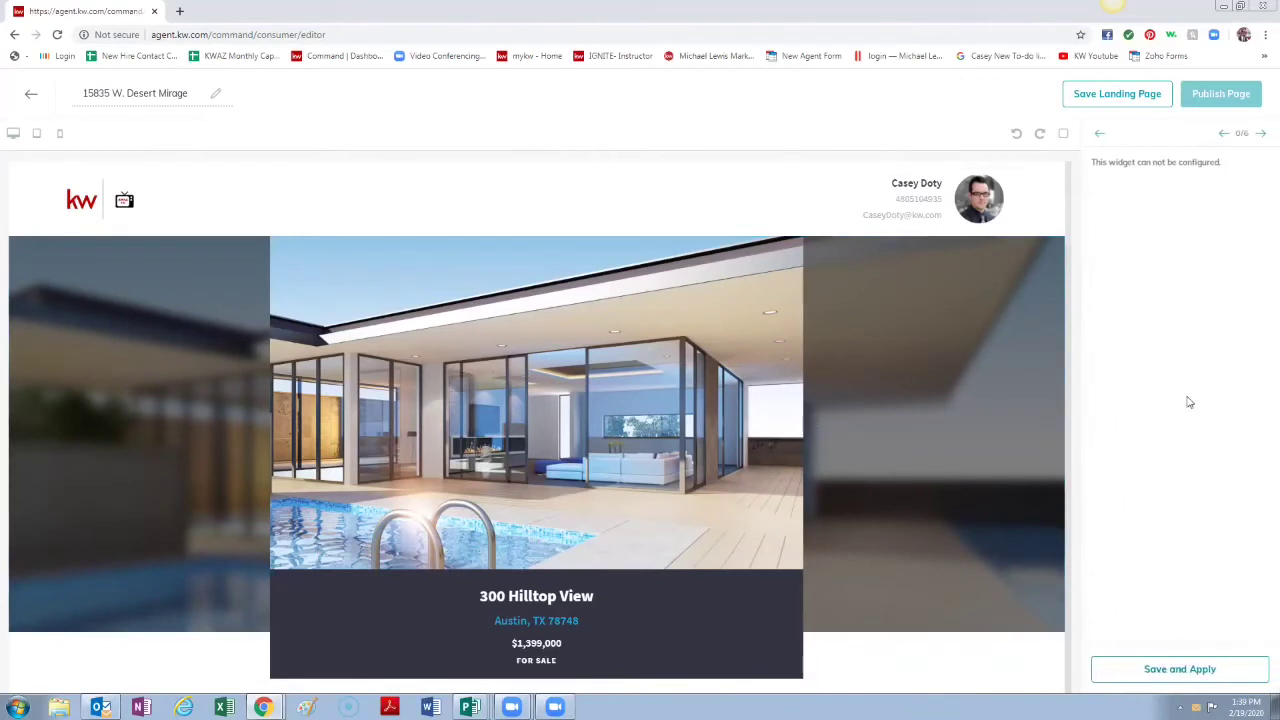
pyautogui.click(1101, 136)
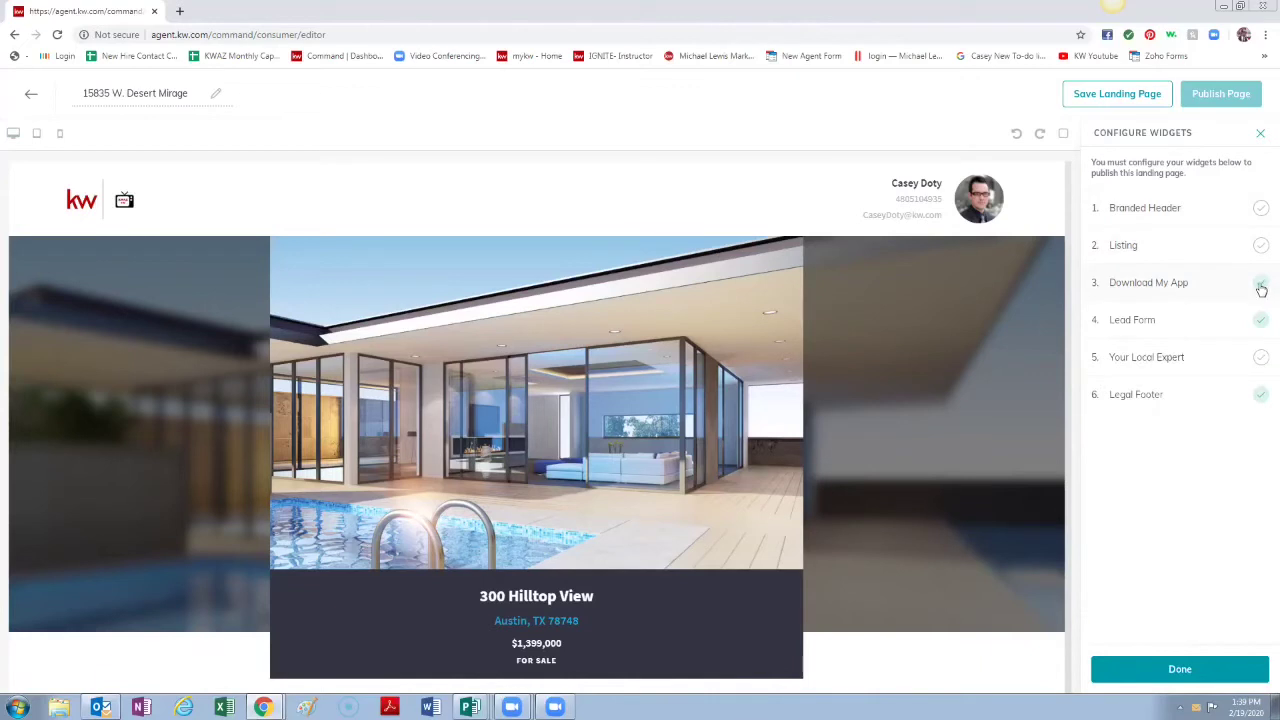
pyautogui.click(1147, 216)
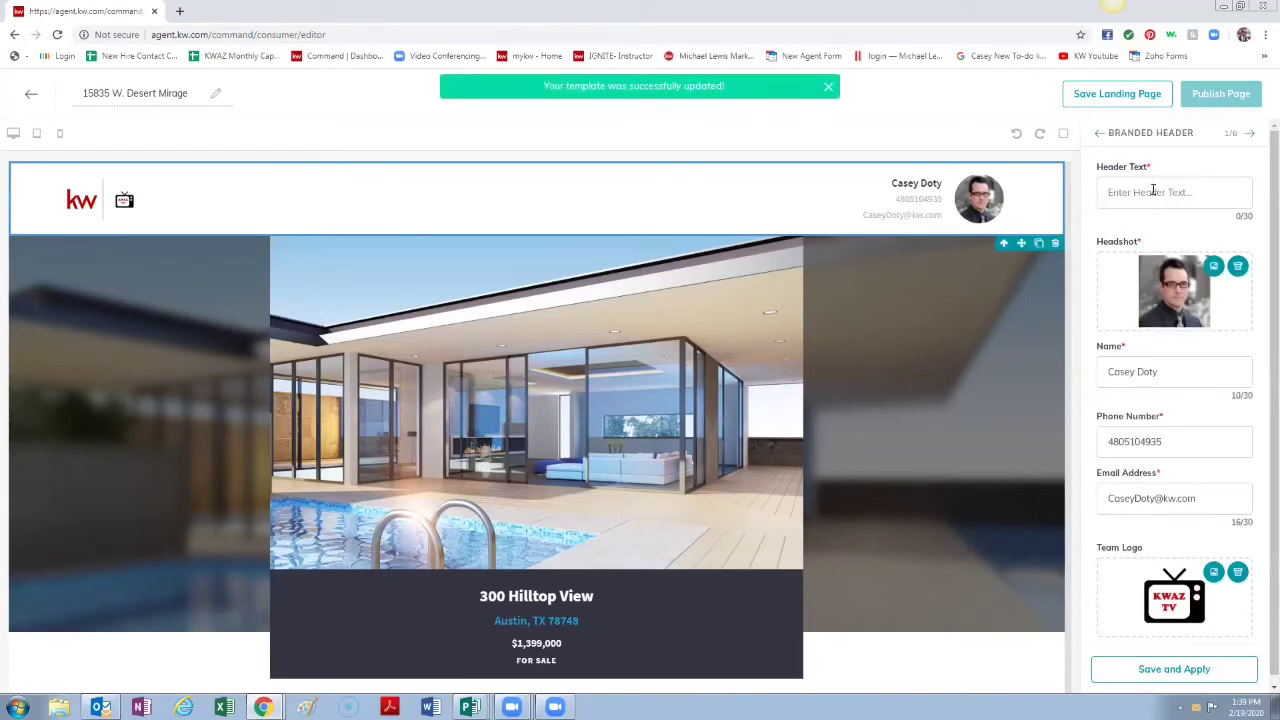
pyautogui.click(1172, 194)
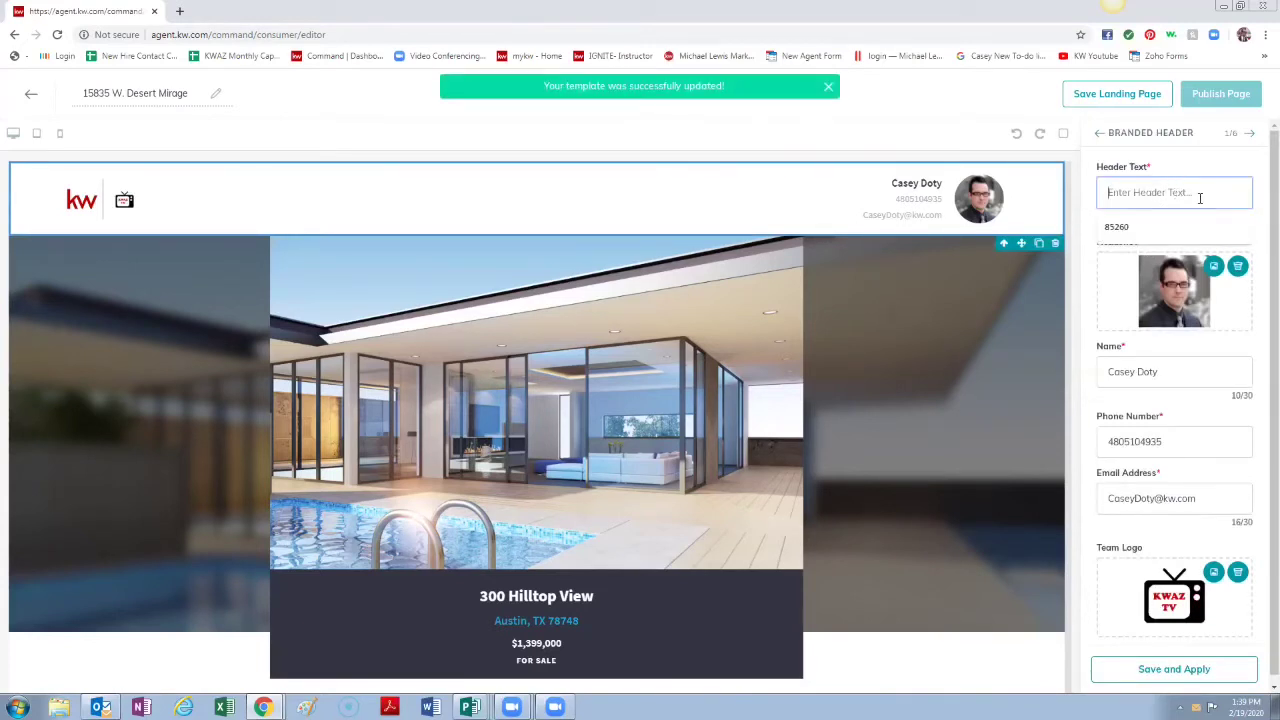
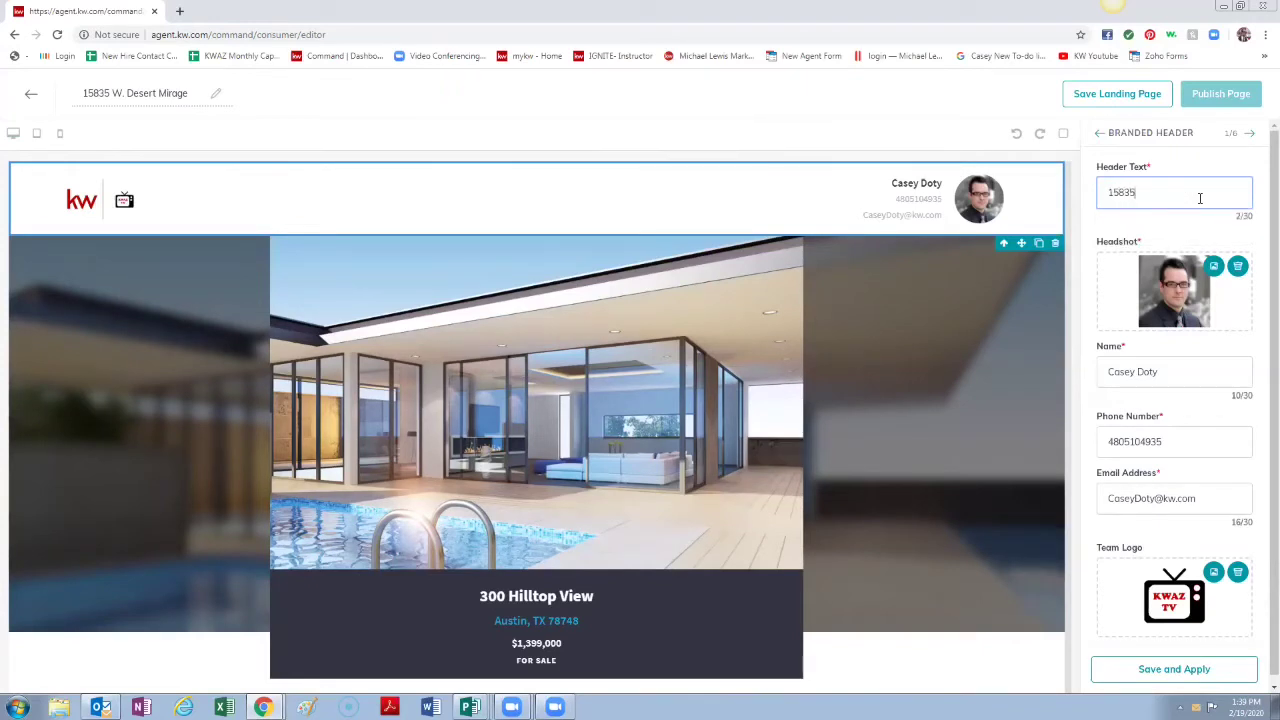
pyautogui.scroll(-1, 1155, 336)
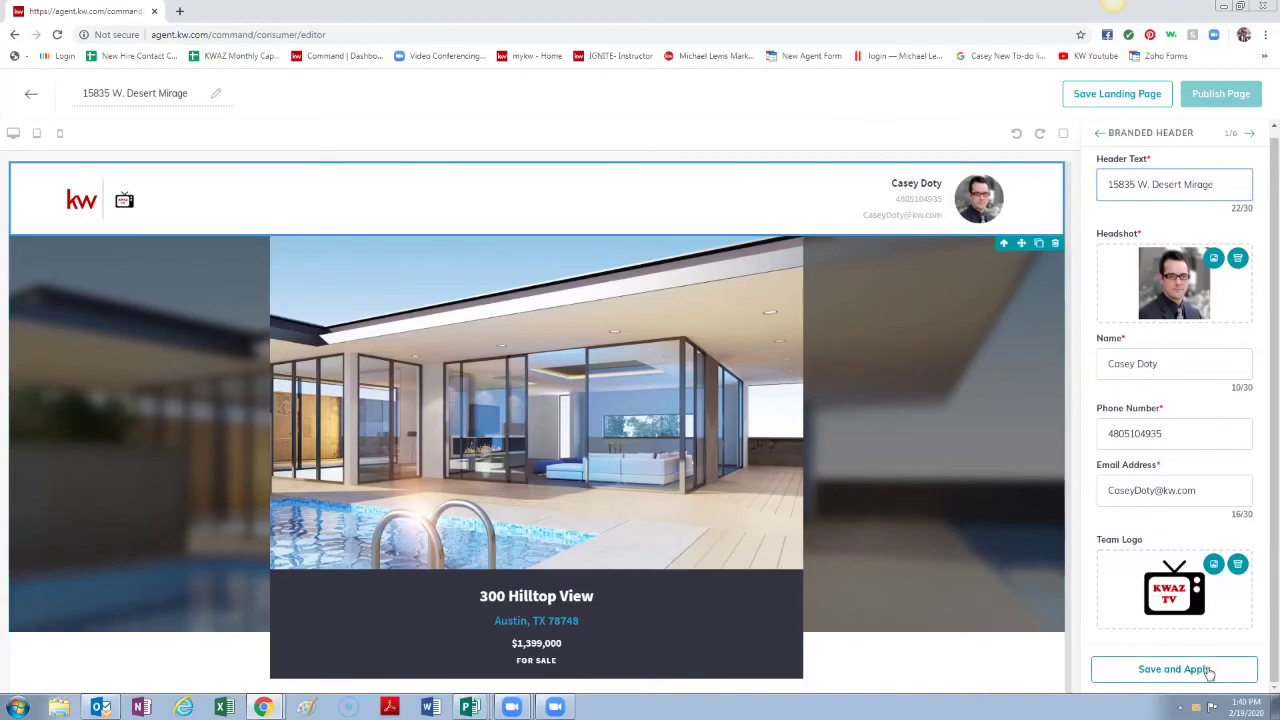
pyautogui.click(1213, 680)
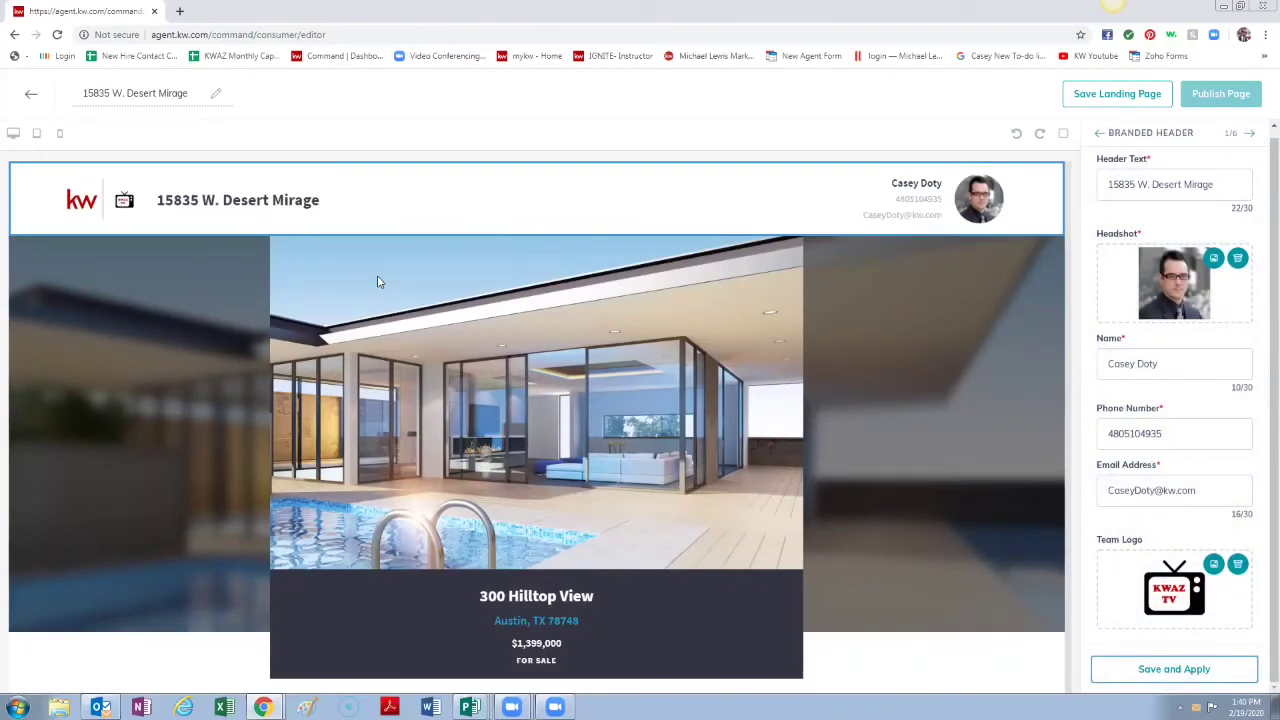
pyautogui.click(1249, 133)
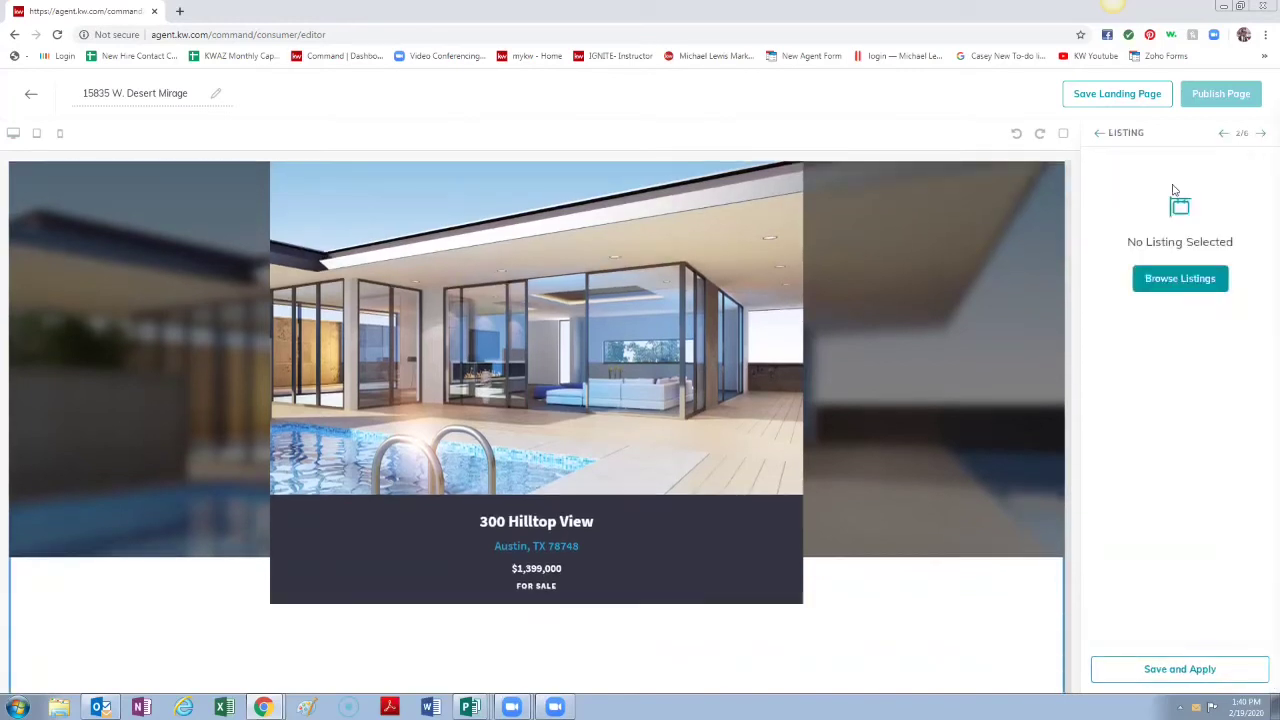
pyautogui.click(1203, 289)
pyautogui.click(1024, 135)
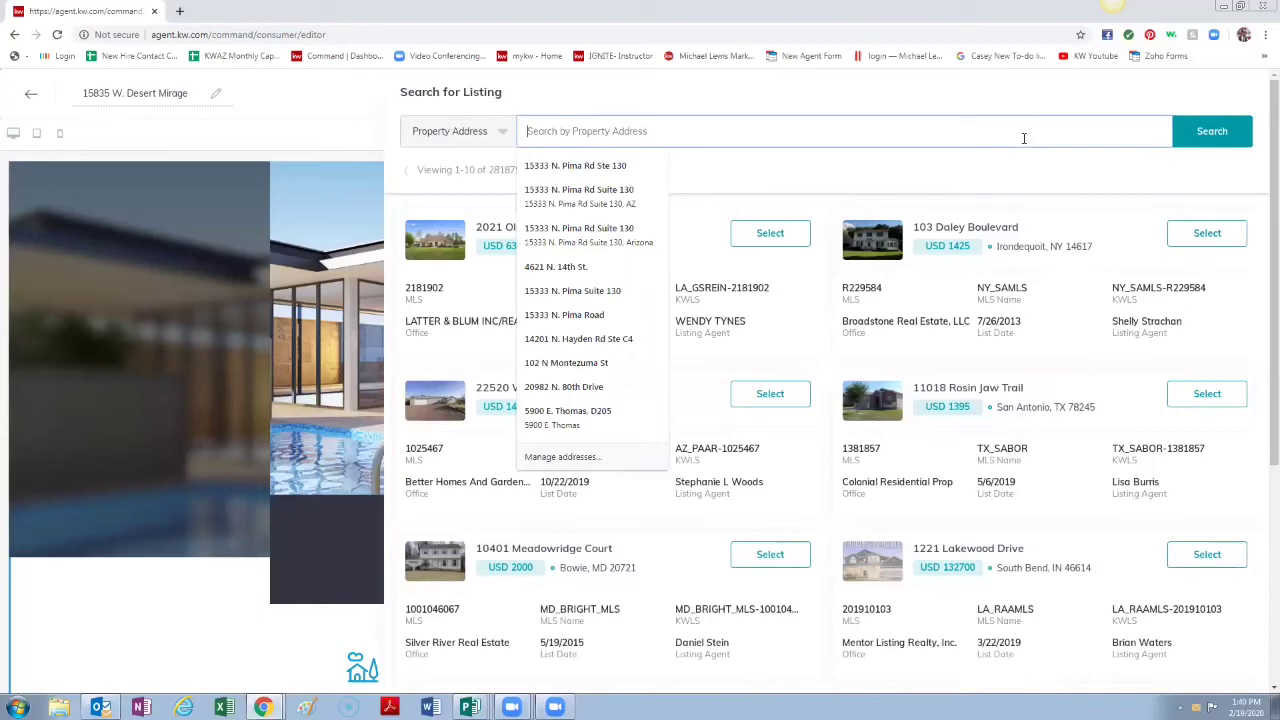
pyautogui.click(490, 129)
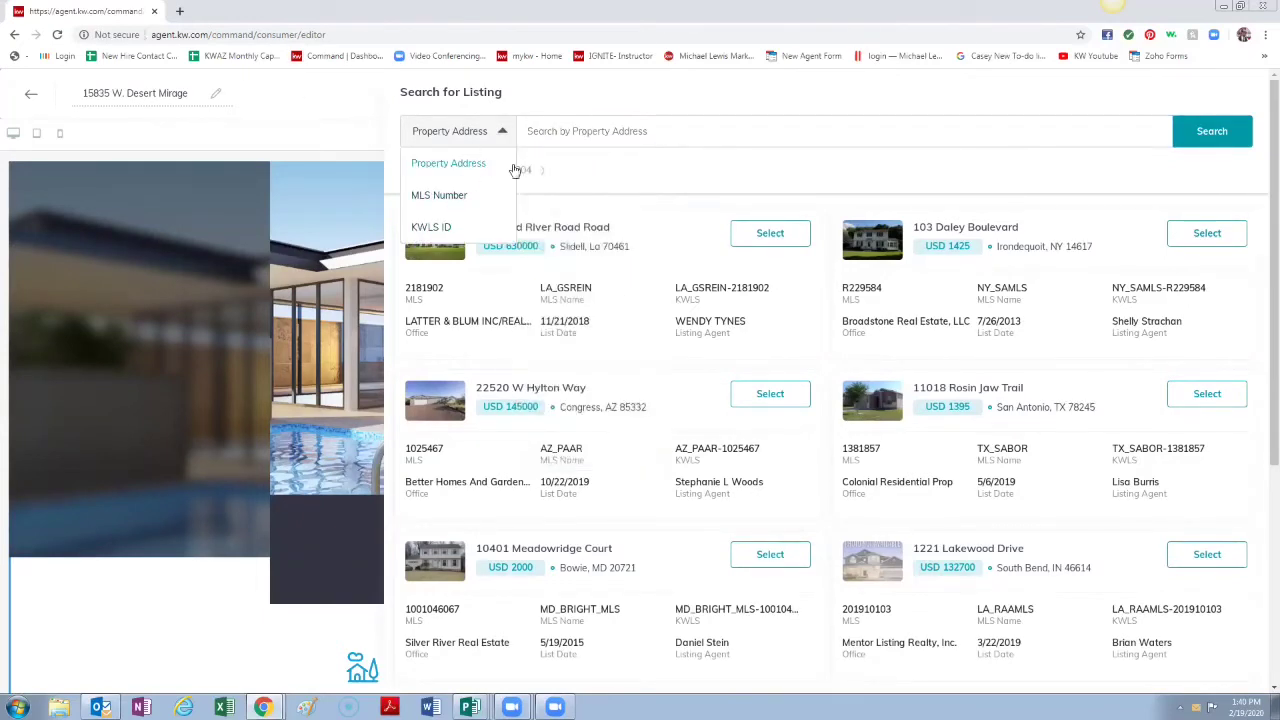
pyautogui.click(588, 130)
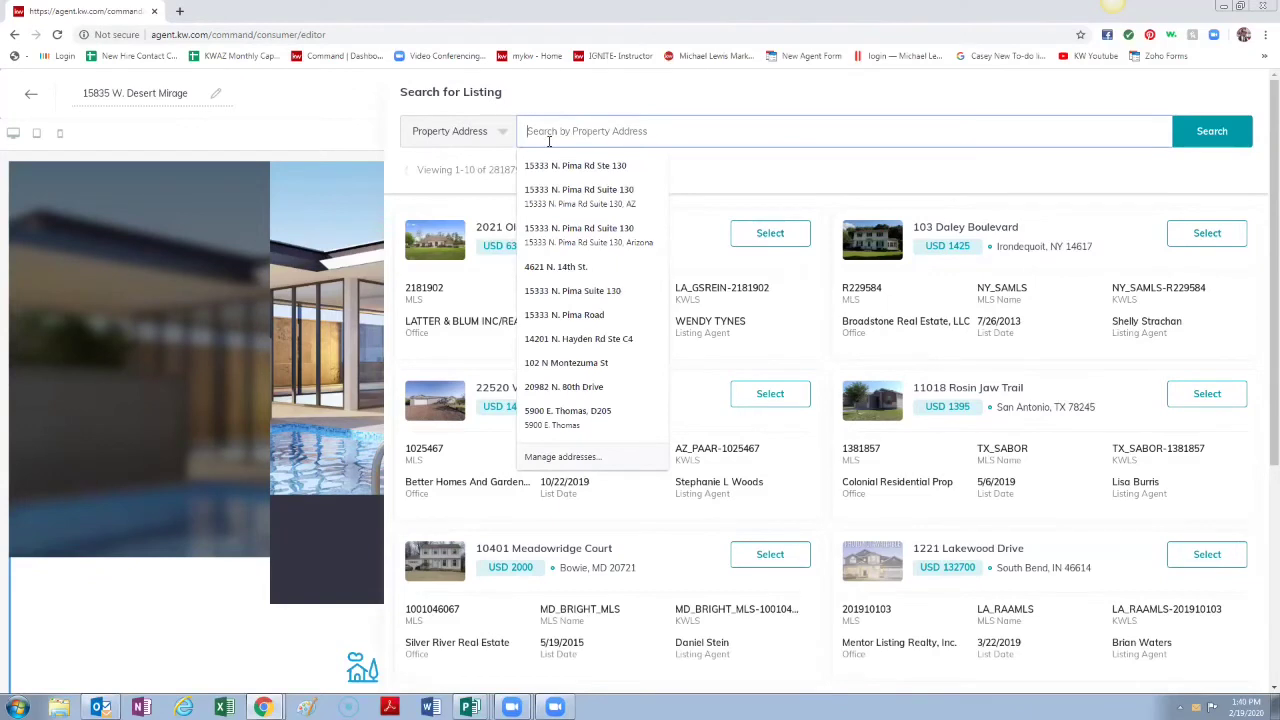
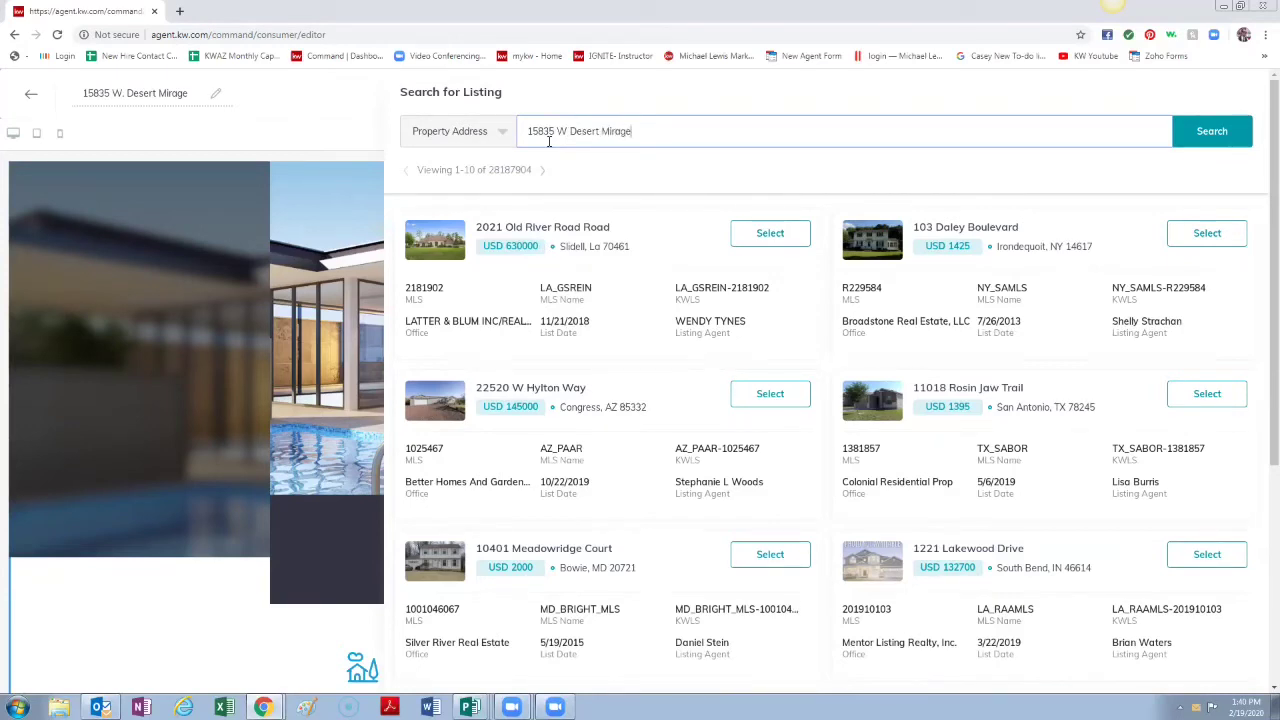
pyautogui.click(1226, 133)
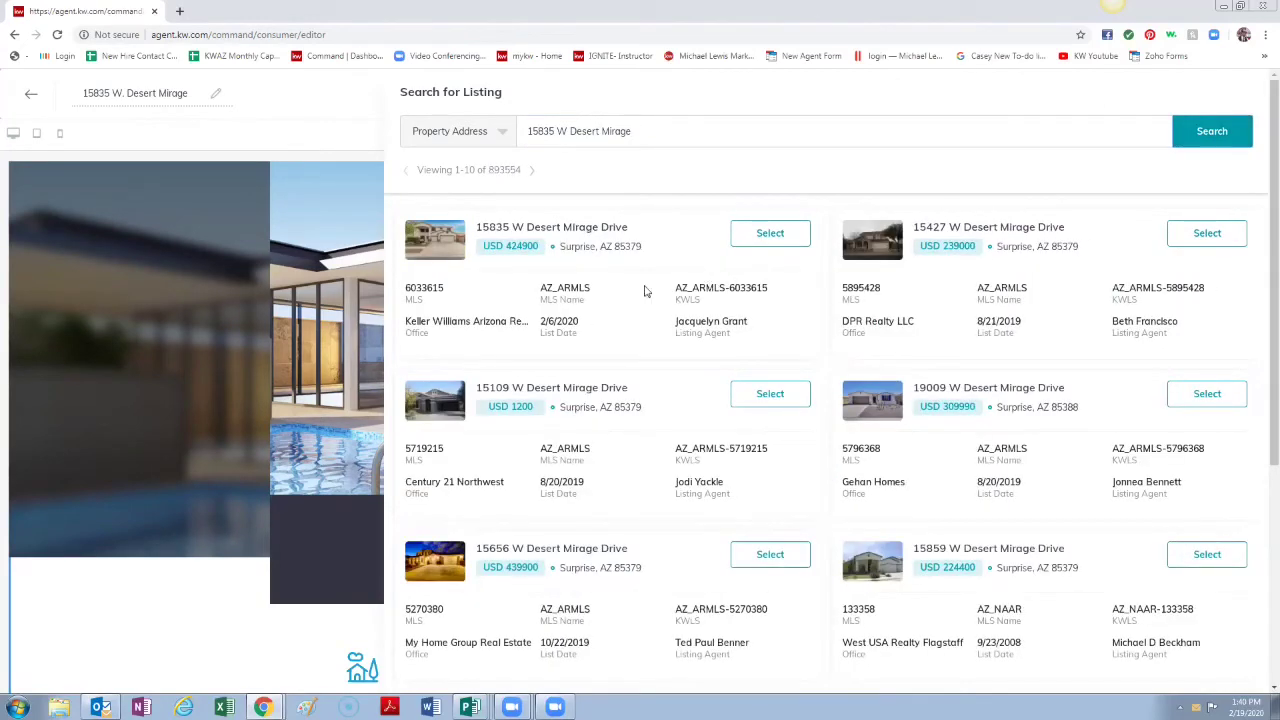
pyautogui.click(775, 240)
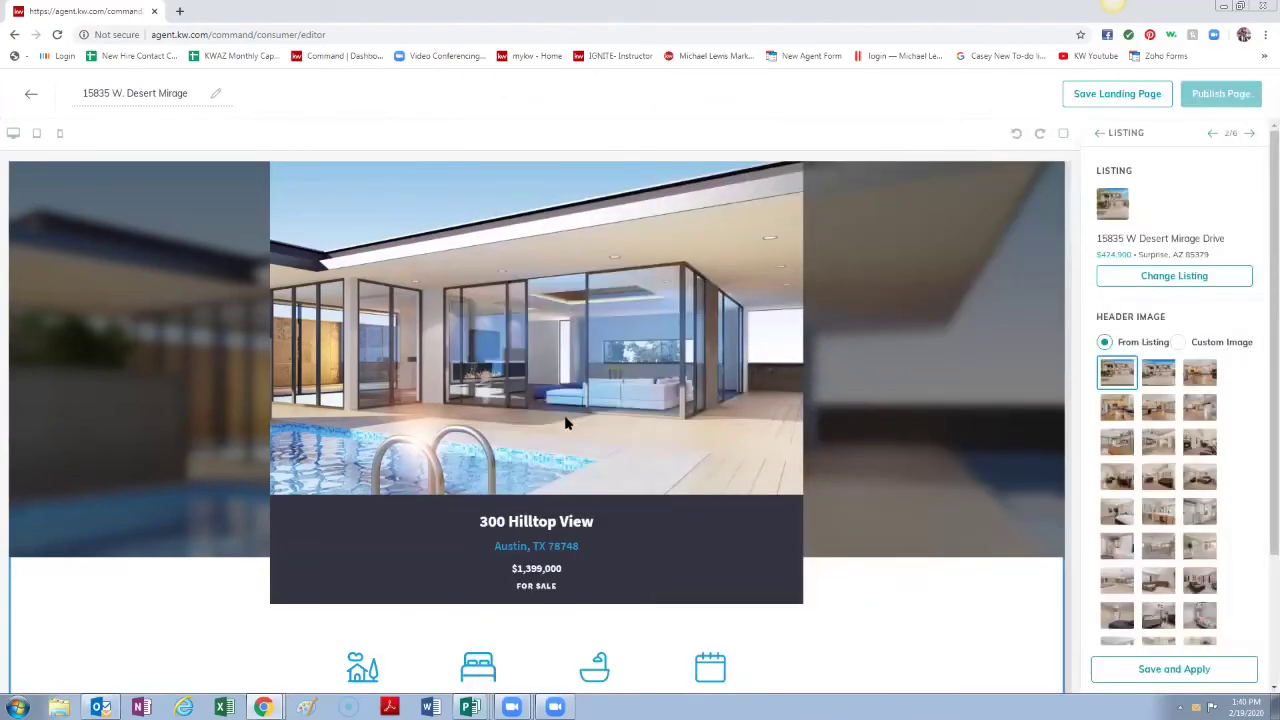
pyautogui.click(1161, 375)
pyautogui.scroll(-3, 1200, 450)
pyautogui.scroll(-1, 1205, 460)
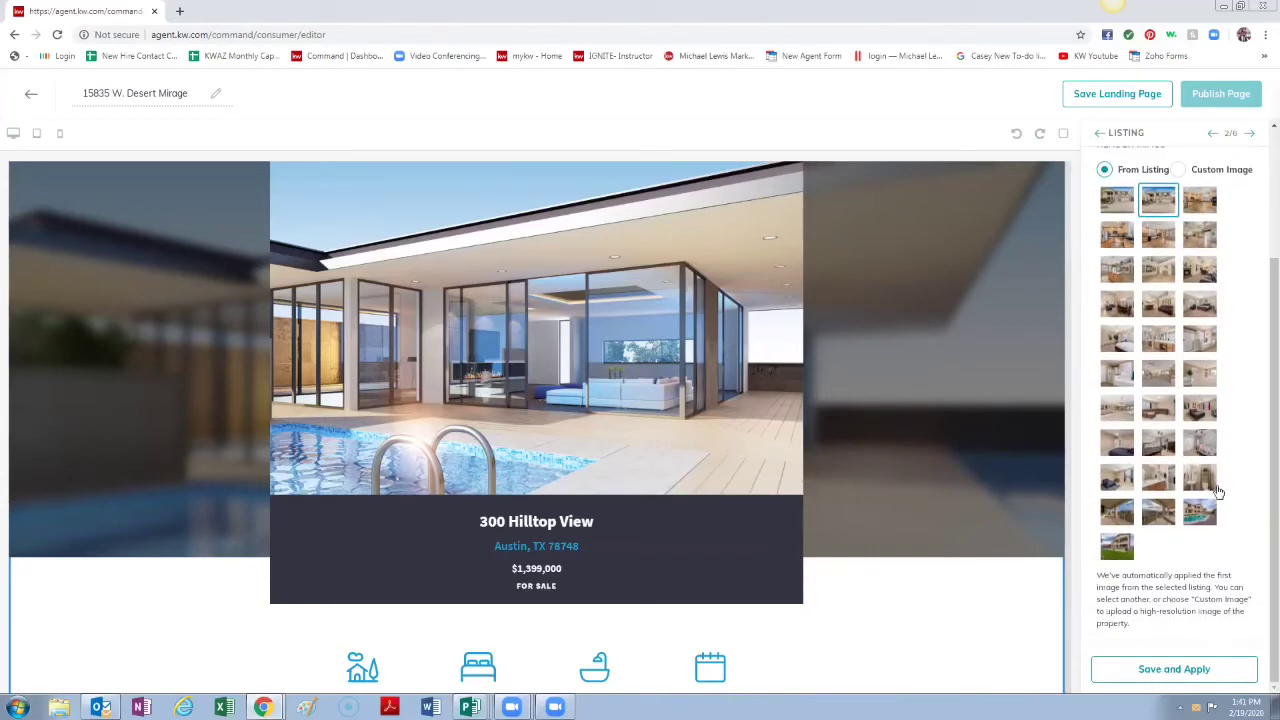
pyautogui.click(1206, 670)
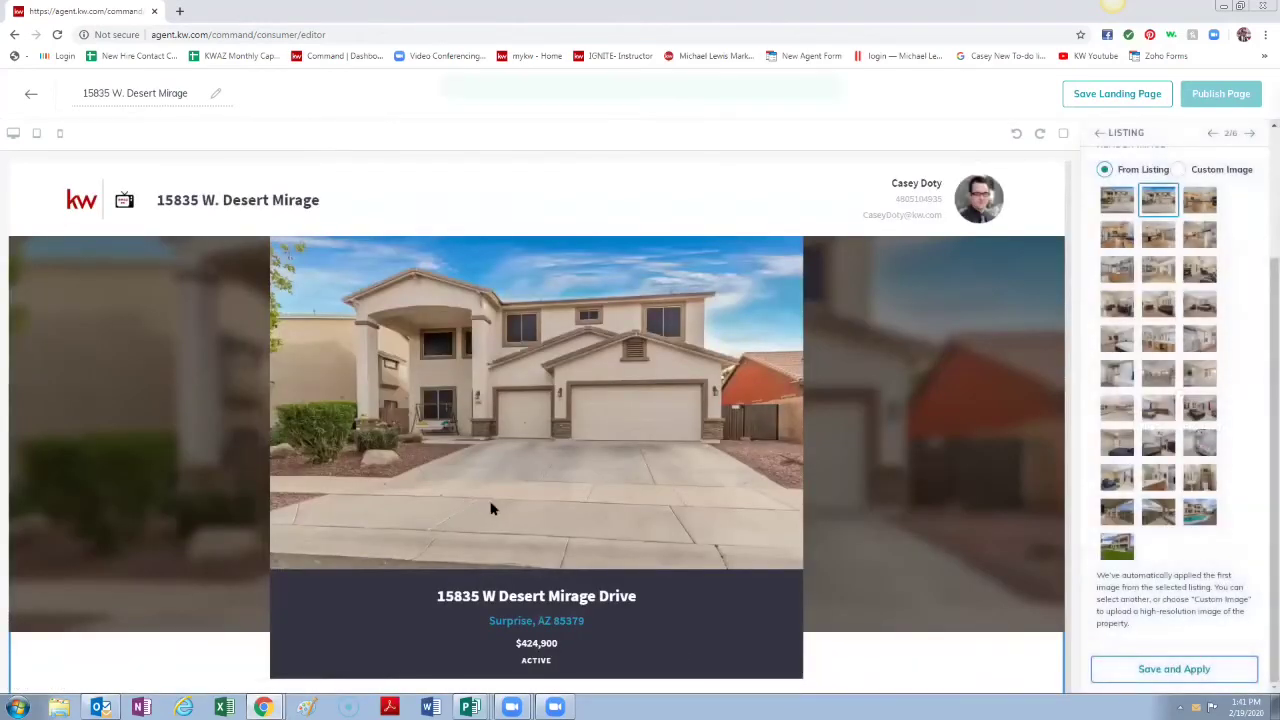
# Step: Advance three kitchen photos in the carousel and scroll the listing preview down to the map
pyautogui.scroll(-6, 493, 498)
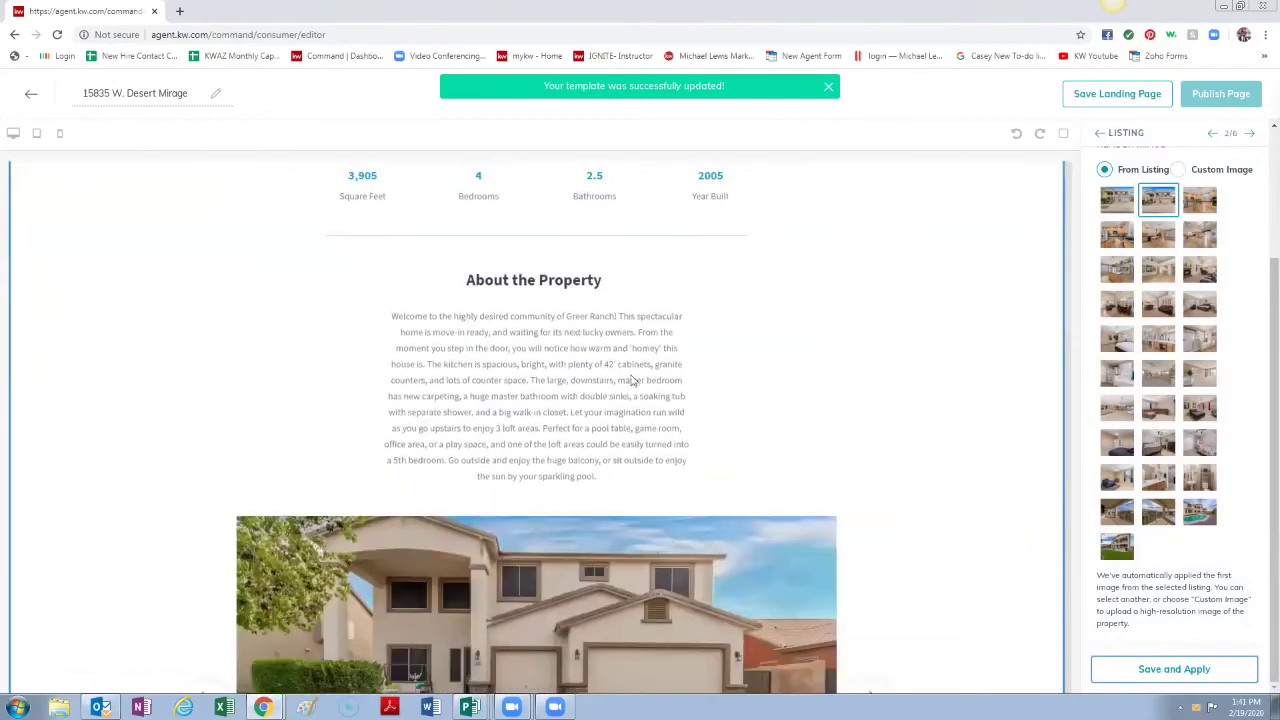
pyautogui.scroll(-4, 631, 379)
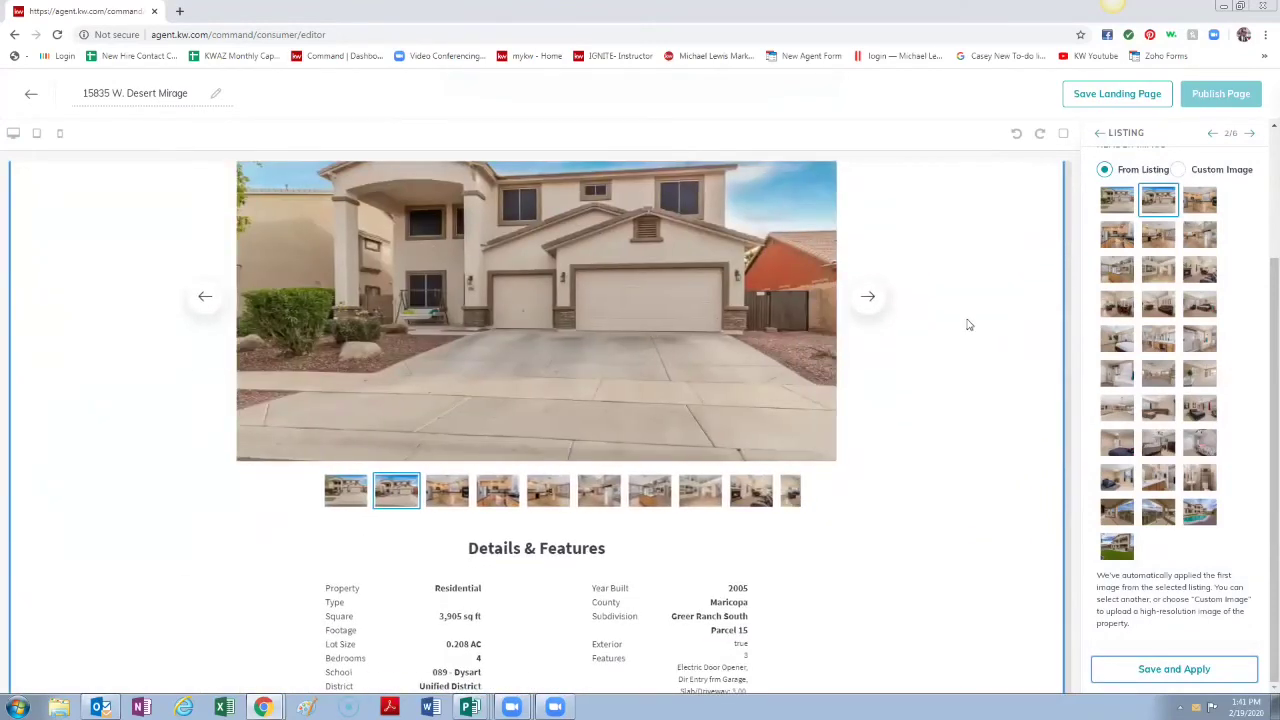
pyautogui.click(868, 296)
pyautogui.click(868, 296)
pyautogui.click(868, 296)
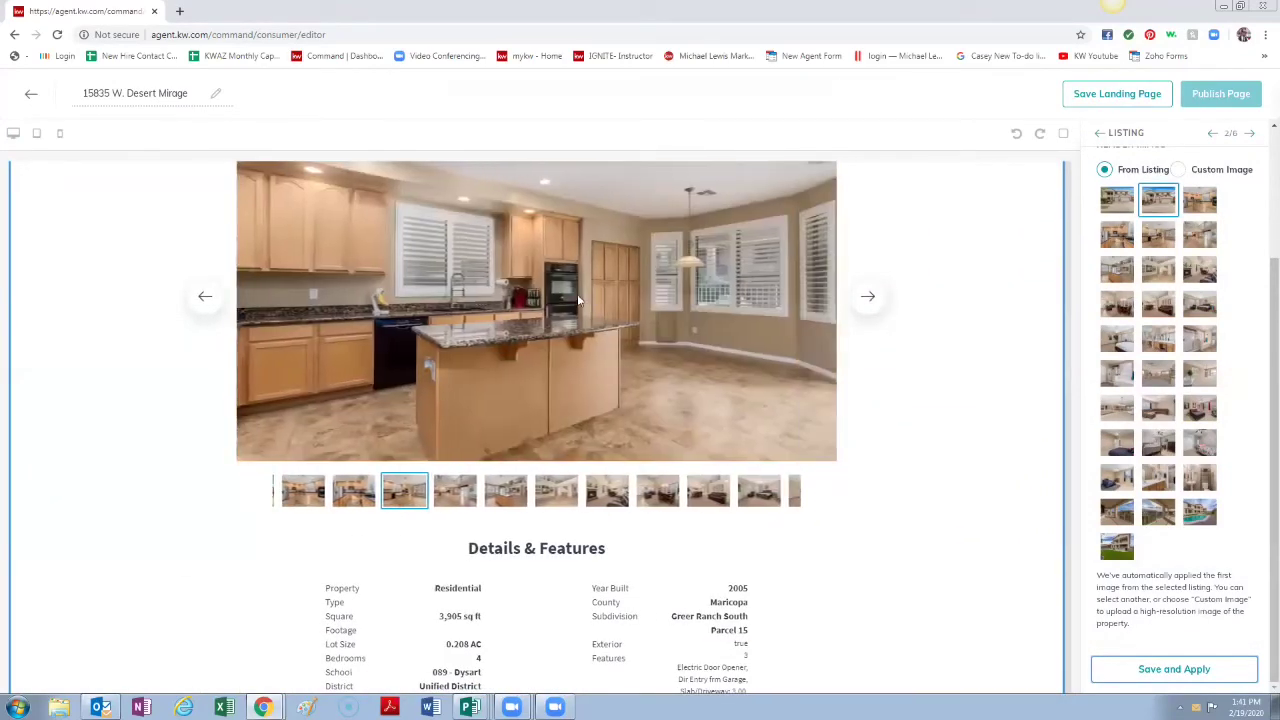
pyautogui.scroll(-2, 470, 330)
pyautogui.scroll(-2, 465, 300)
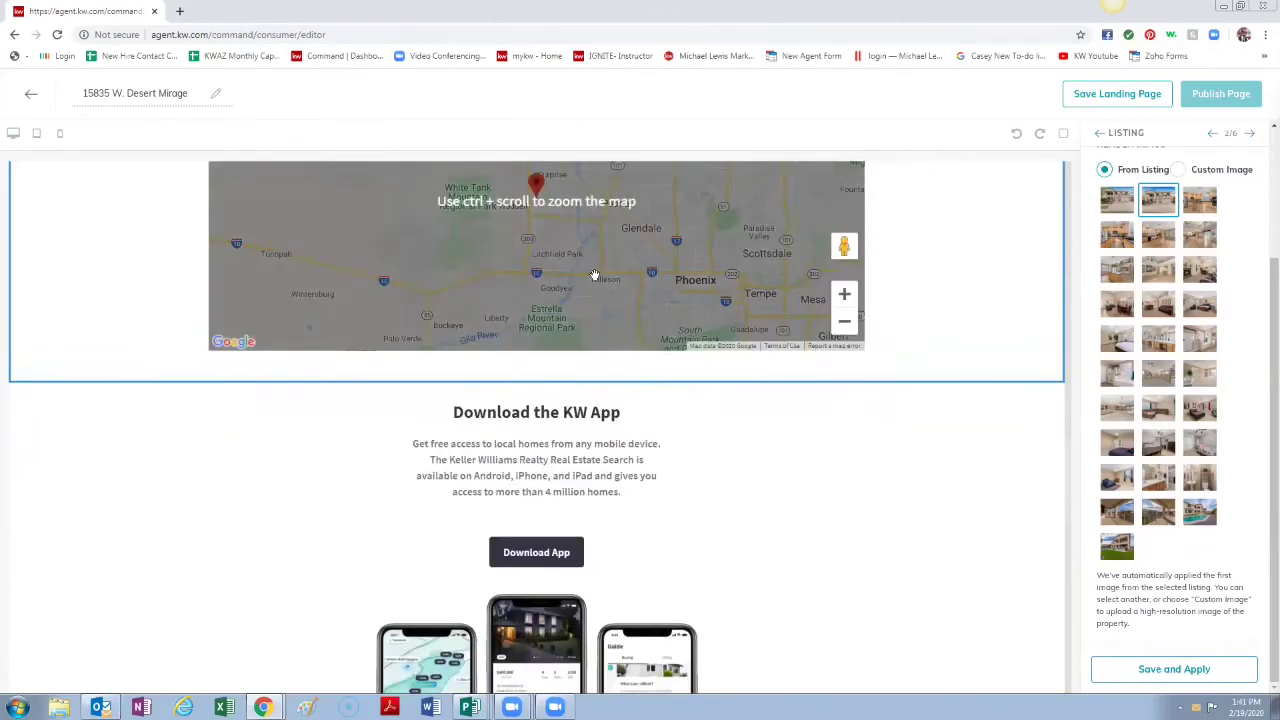
pyautogui.scroll(1, 594, 274)
pyautogui.scroll(-2, 662, 360)
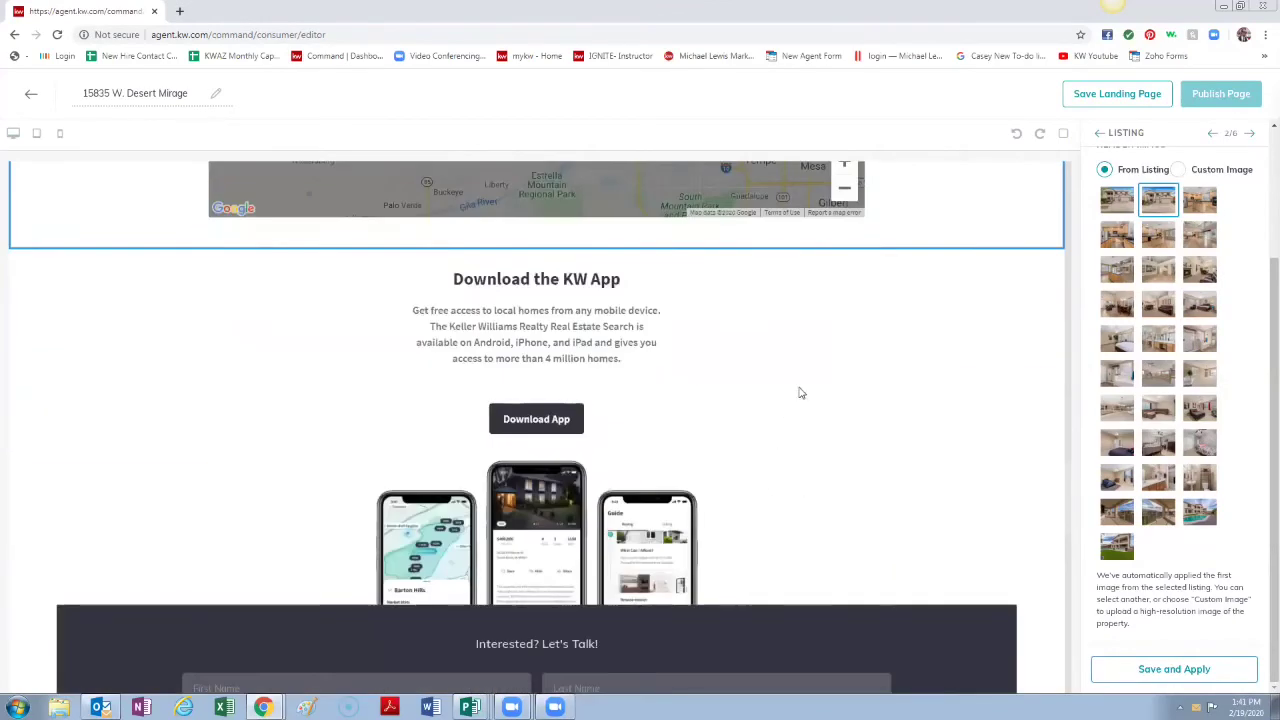
pyautogui.scroll(2, 877, 397)
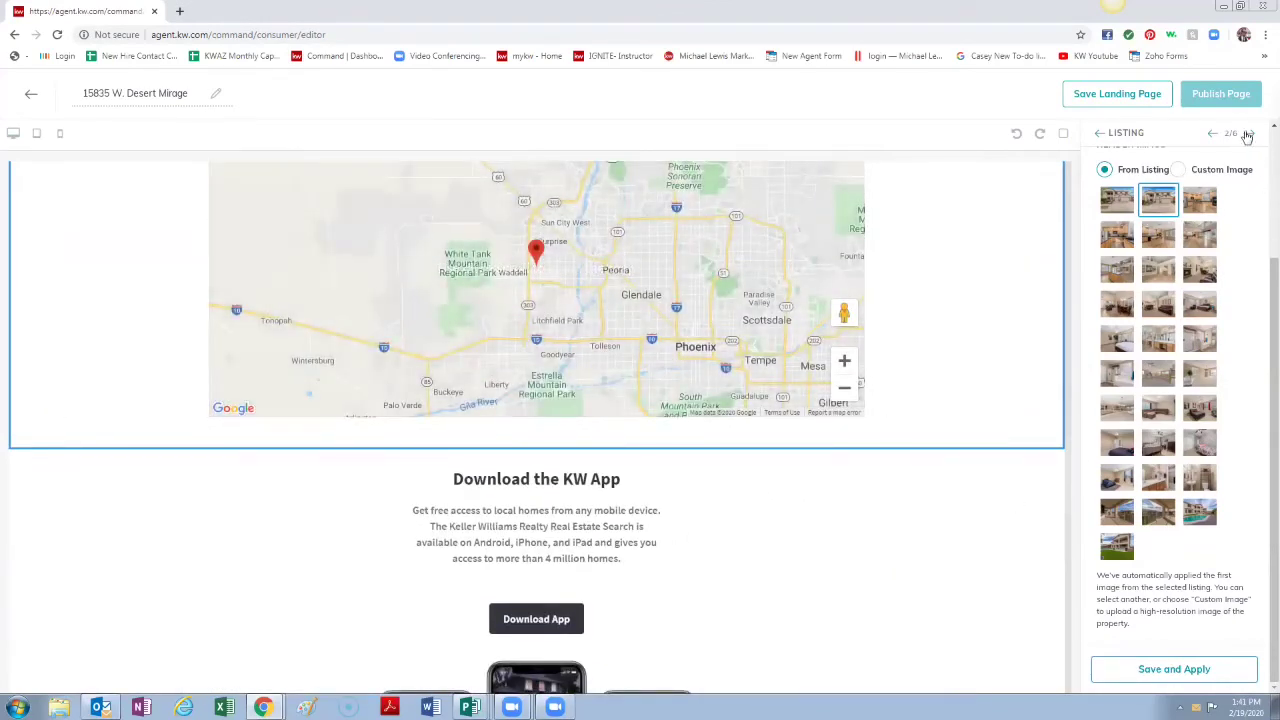
# Step: Save the Download My App section (3/6) as is and continue to the Lead Form settings
pyautogui.click(1249, 132)
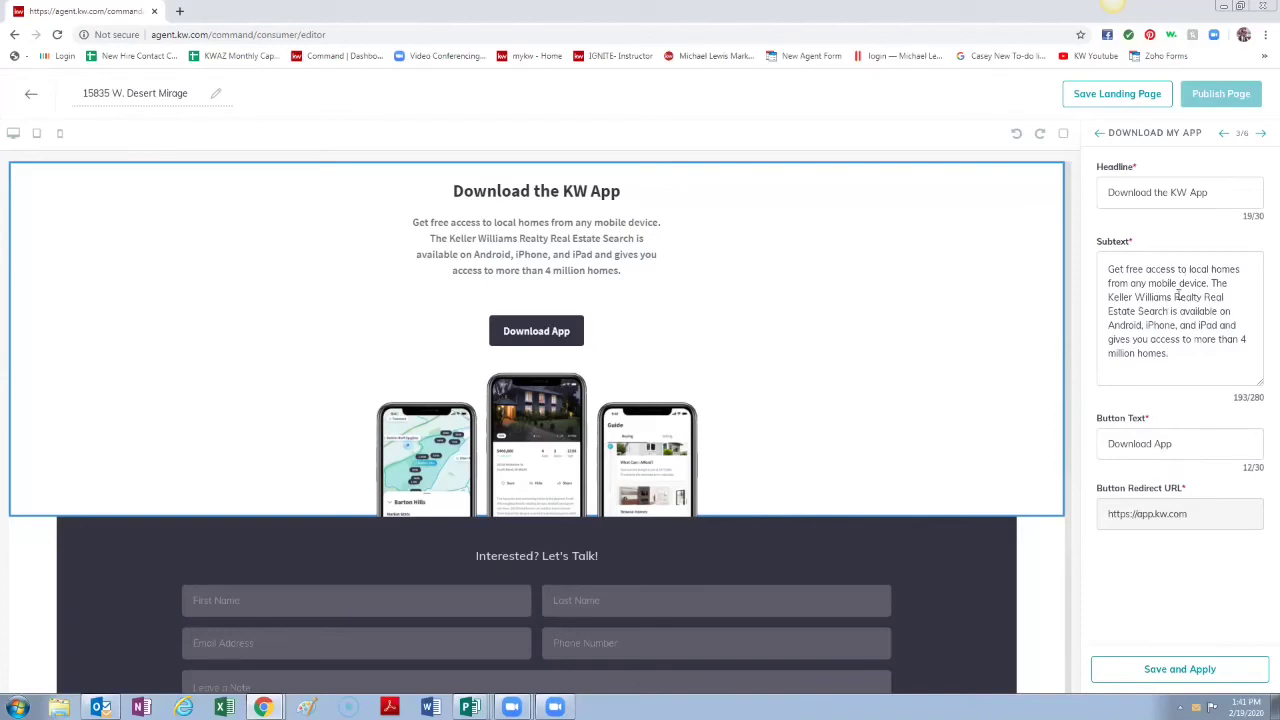
pyautogui.click(1193, 678)
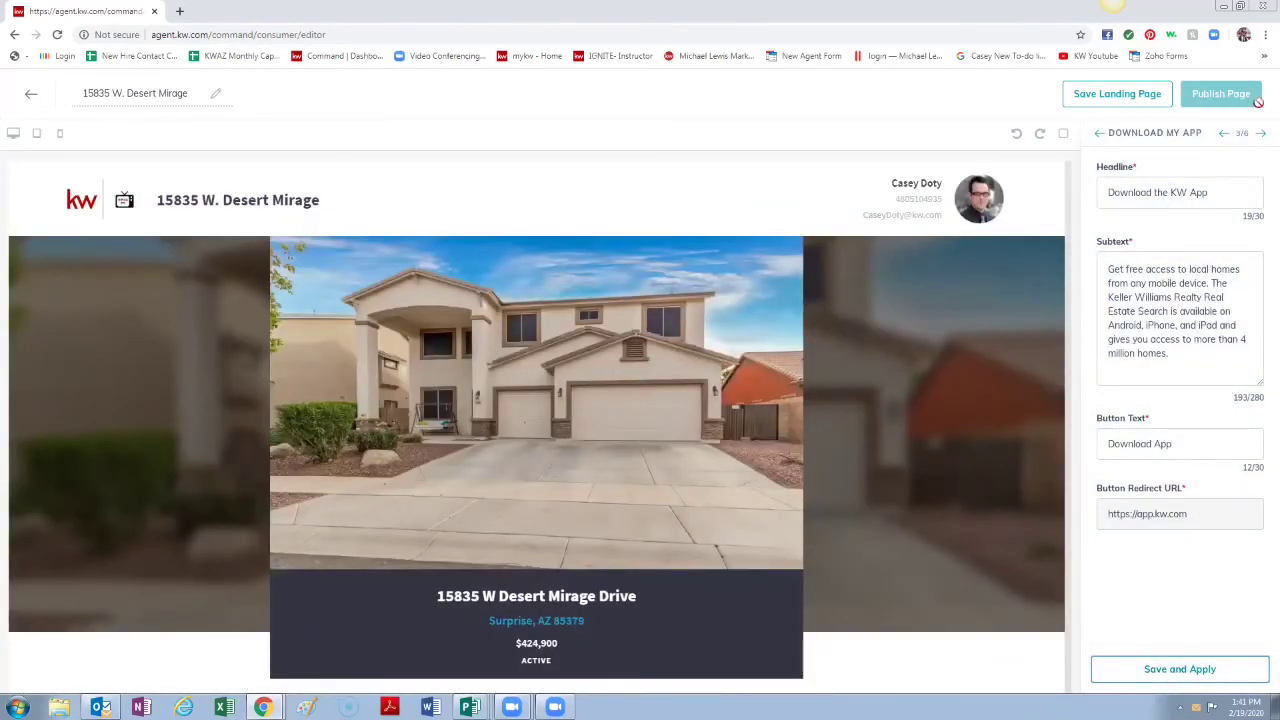
pyautogui.click(1261, 133)
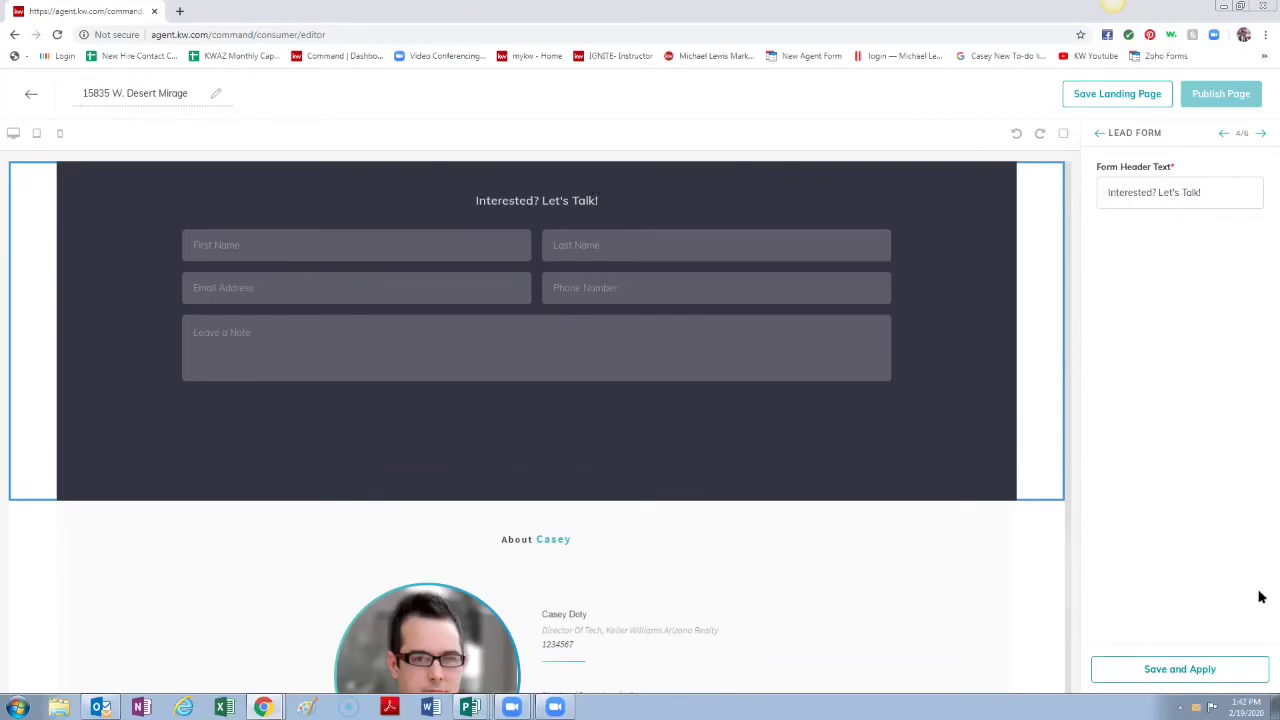
# Step: Save the Lead Form and review the Your Local Expert section's settings
pyautogui.click(1177, 669)
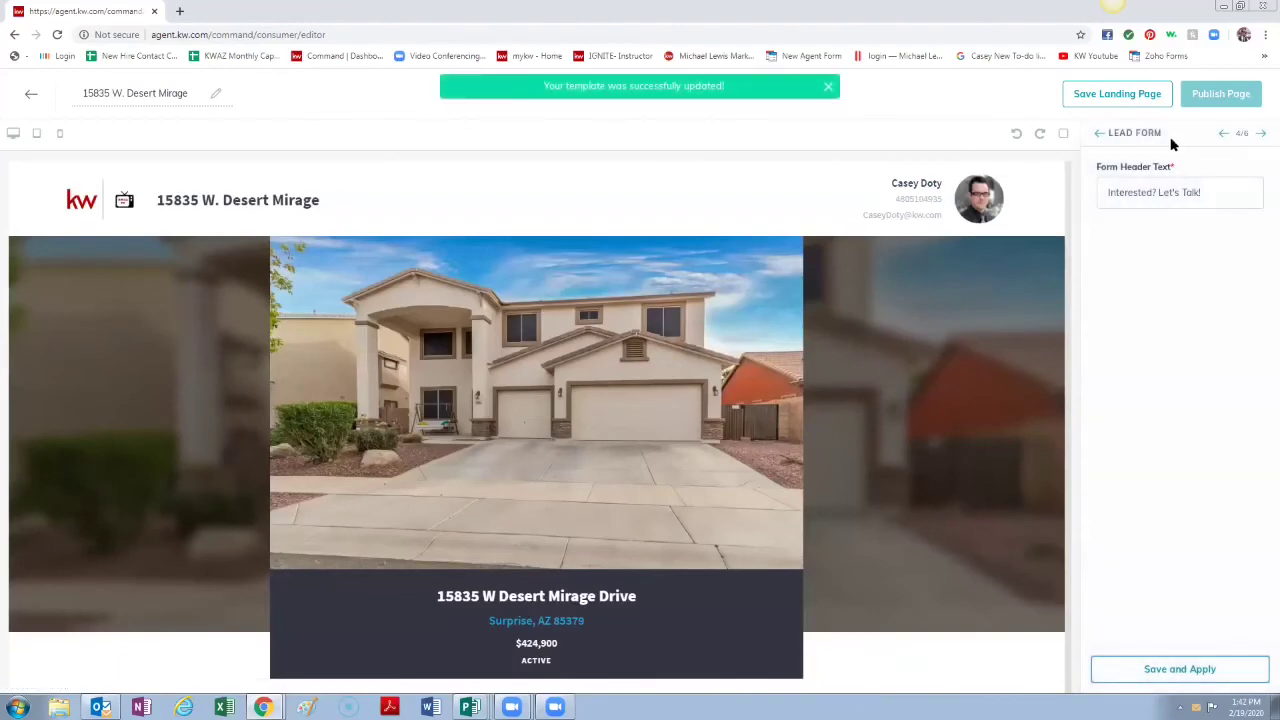
pyautogui.click(1099, 134)
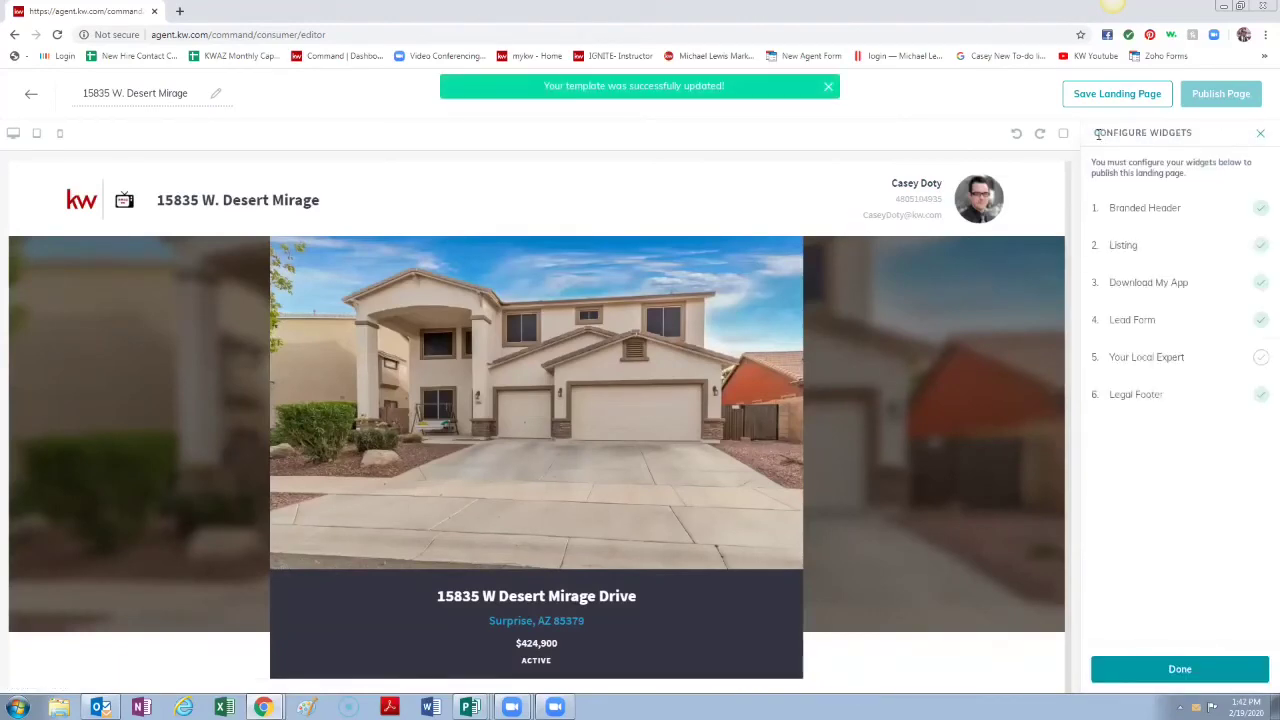
pyautogui.click(1169, 362)
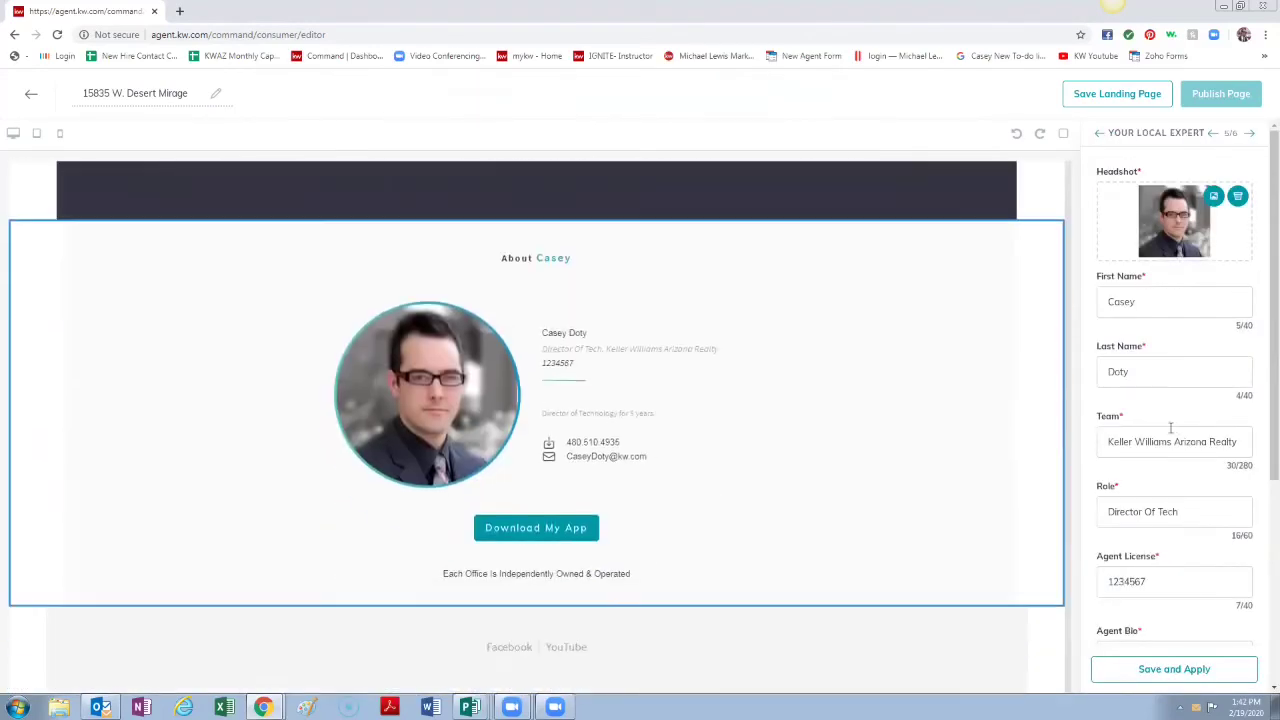
pyautogui.scroll(-2, 1172, 440)
pyautogui.scroll(-2, 1174, 456)
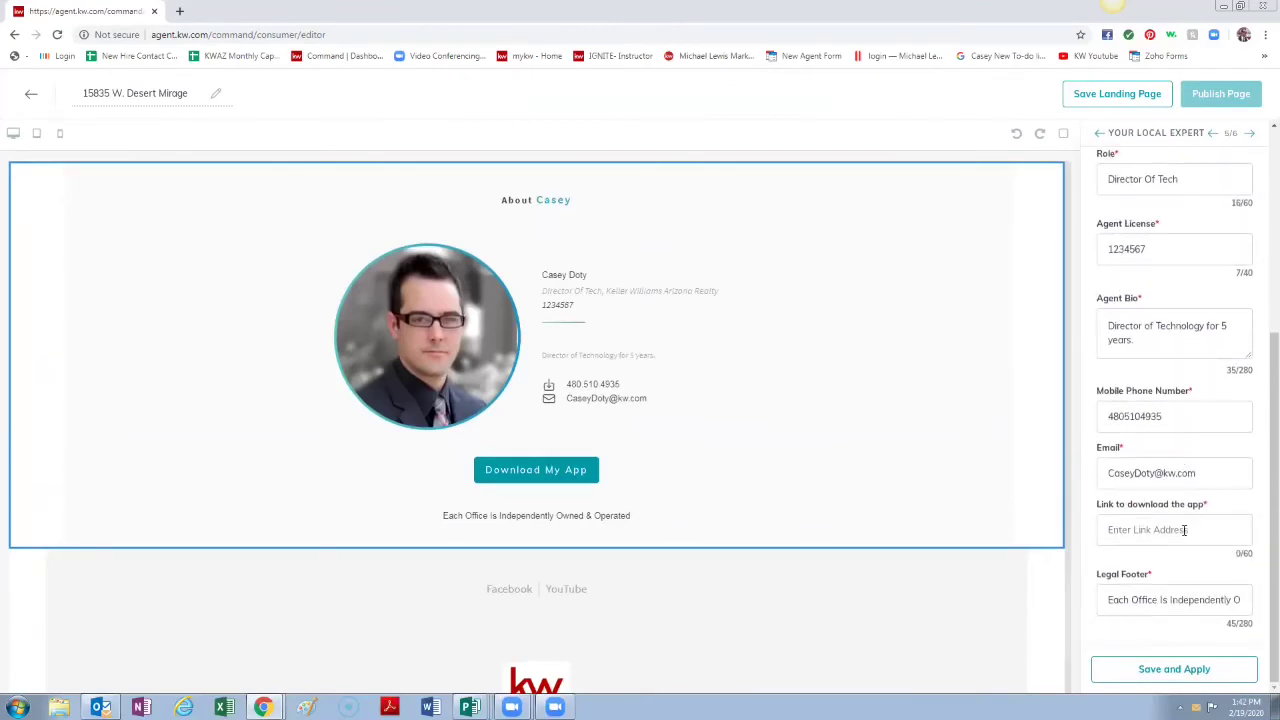
# Step: Copy the Download My App redirect URL into Your Local Expert's app download link, then save
pyautogui.click(1099, 132)
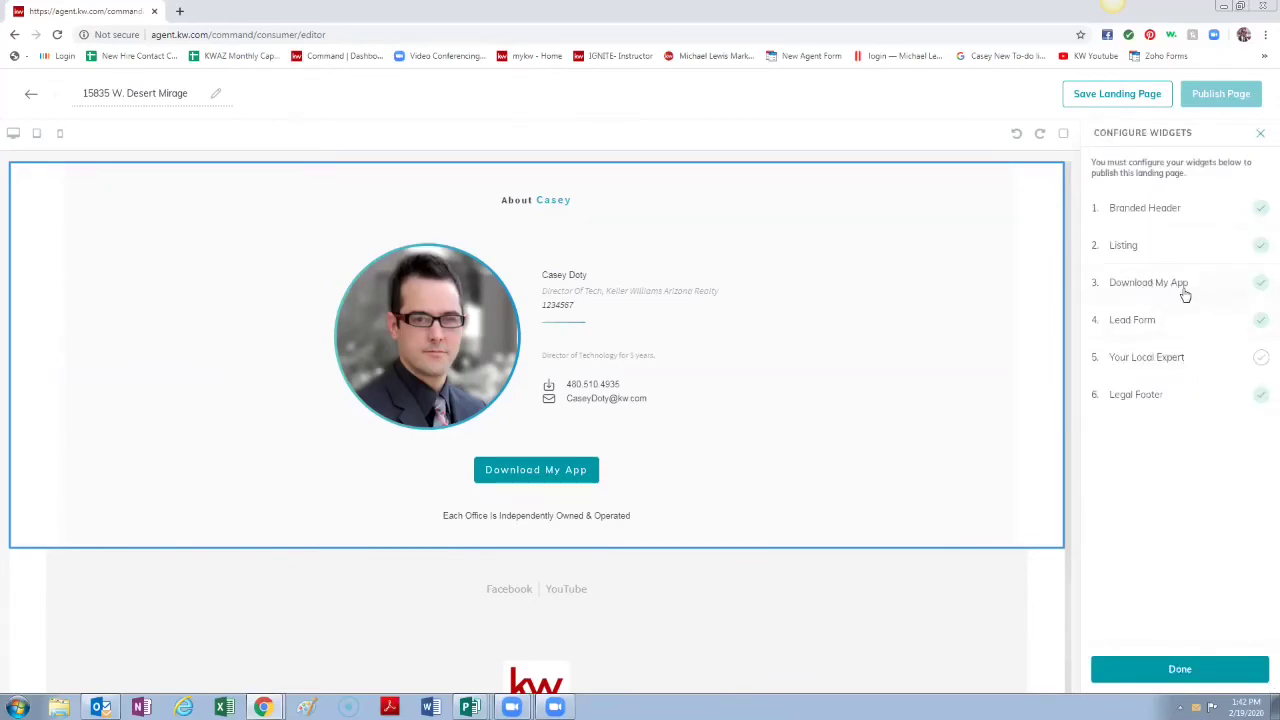
pyautogui.click(1185, 295)
pyautogui.moveTo(1206, 514); pyautogui.dragTo(1058, 515)
pyautogui.hotkey('ctrl', 'c')
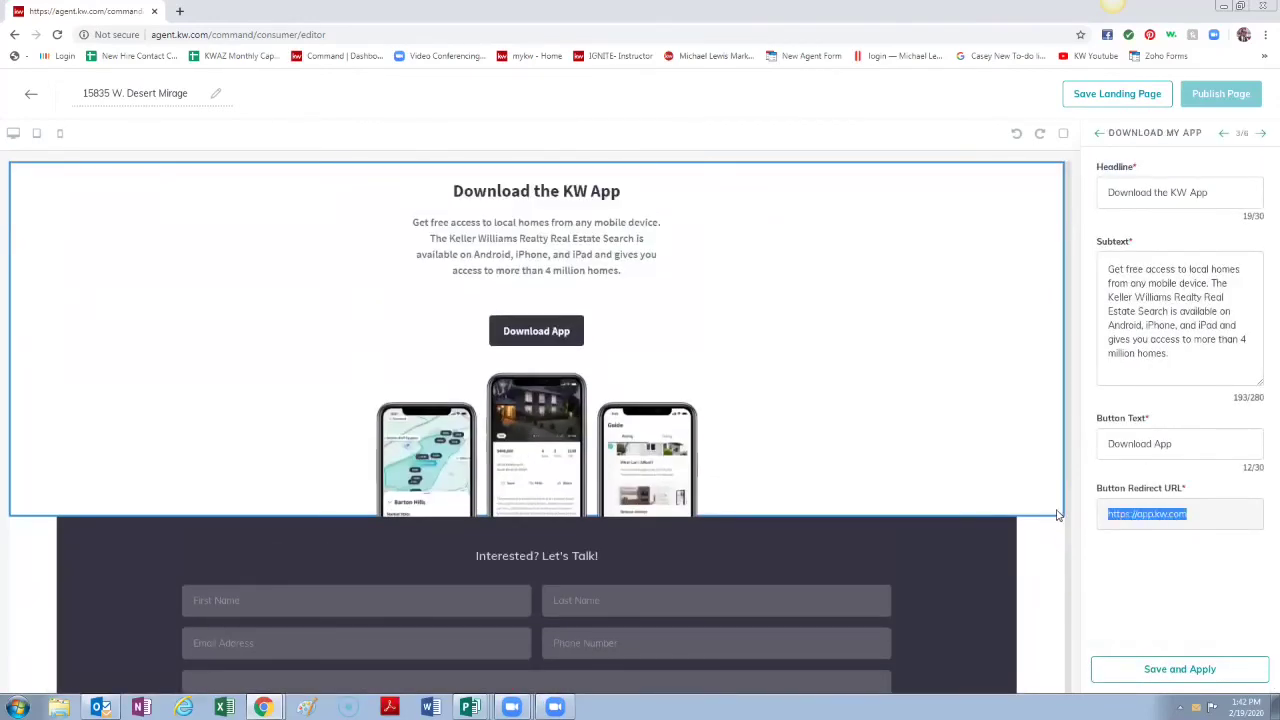
pyautogui.click(1261, 133)
pyautogui.click(1261, 134)
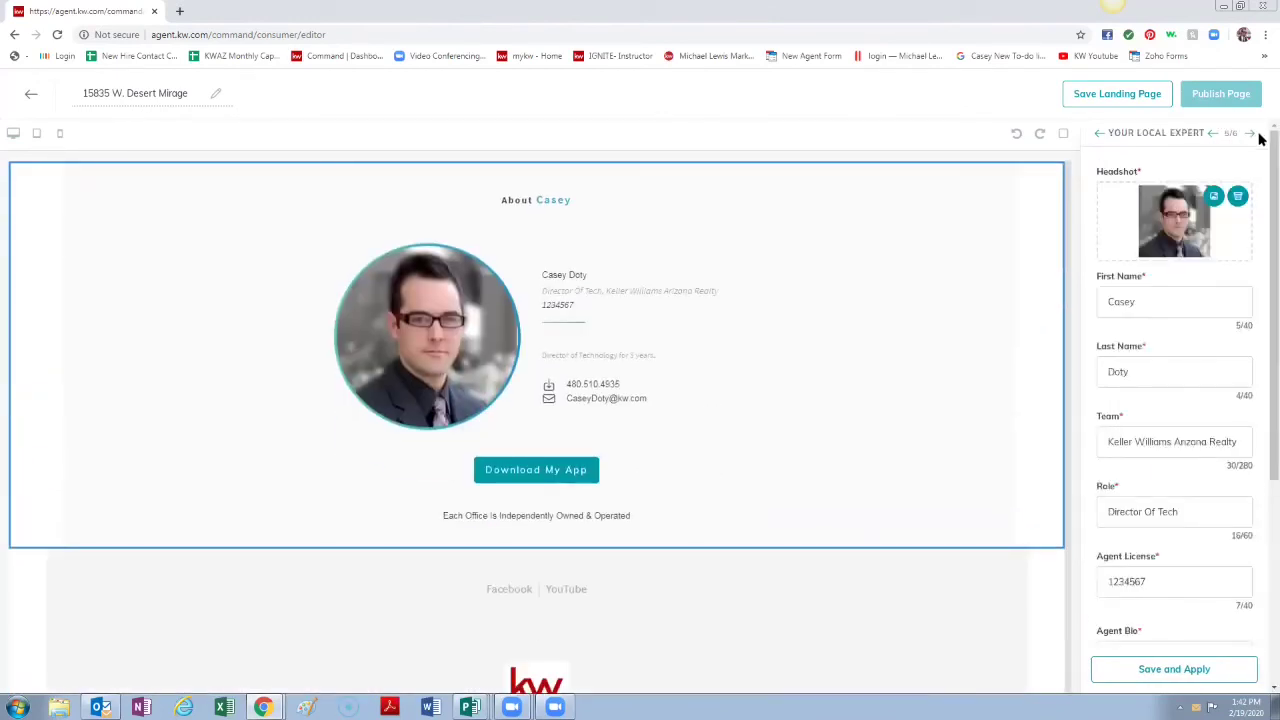
pyautogui.scroll(-3, 1229, 366)
pyautogui.click(1181, 522)
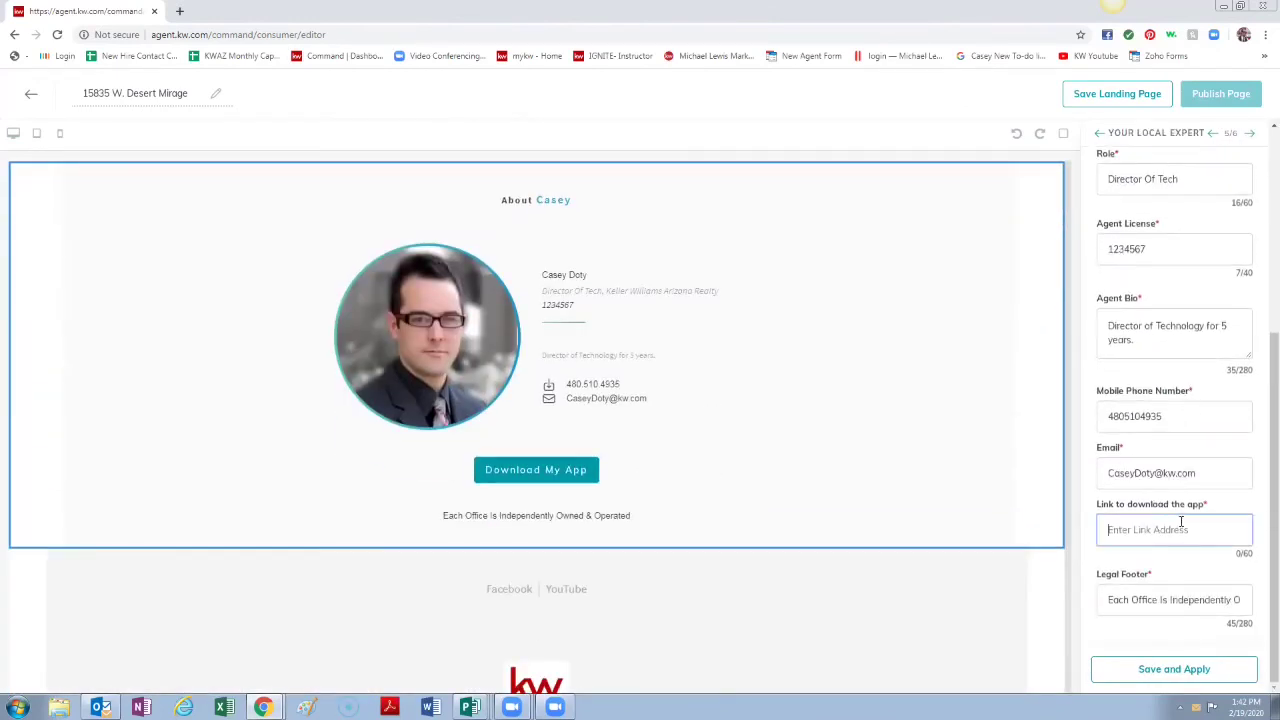
pyautogui.hotkey('ctrl', 'v')
pyautogui.click(1196, 669)
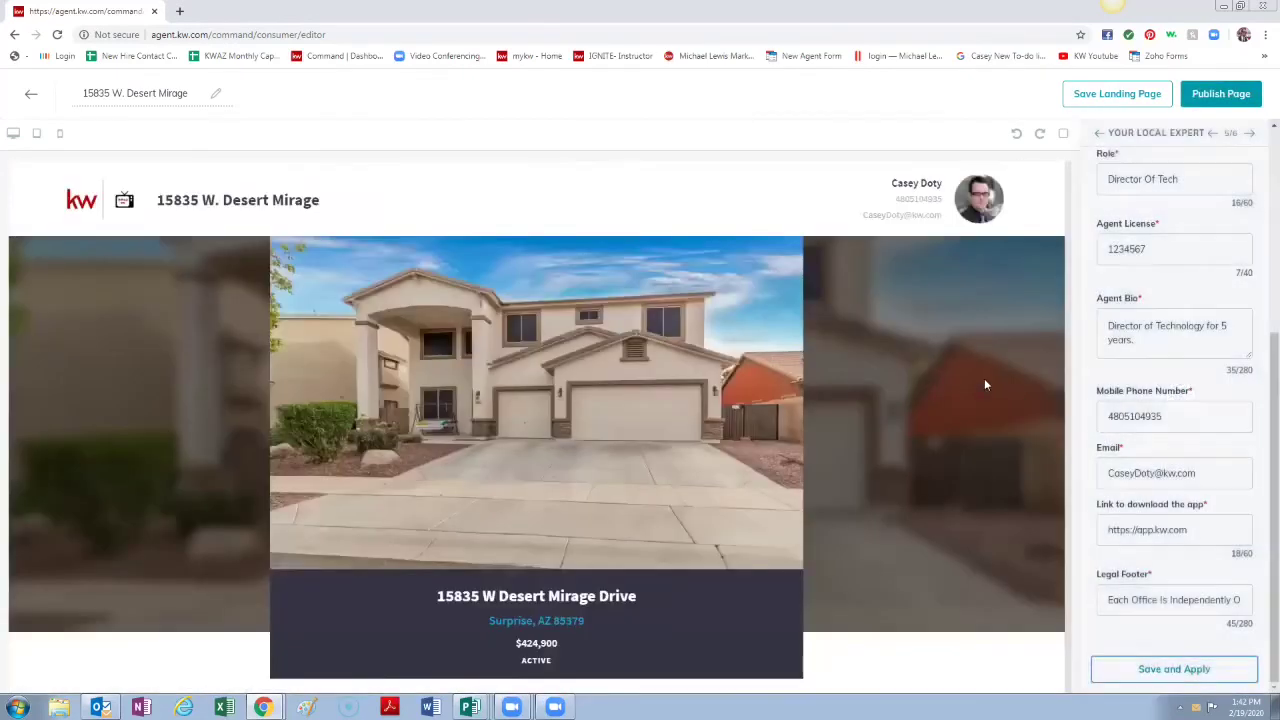
pyautogui.click(1117, 100)
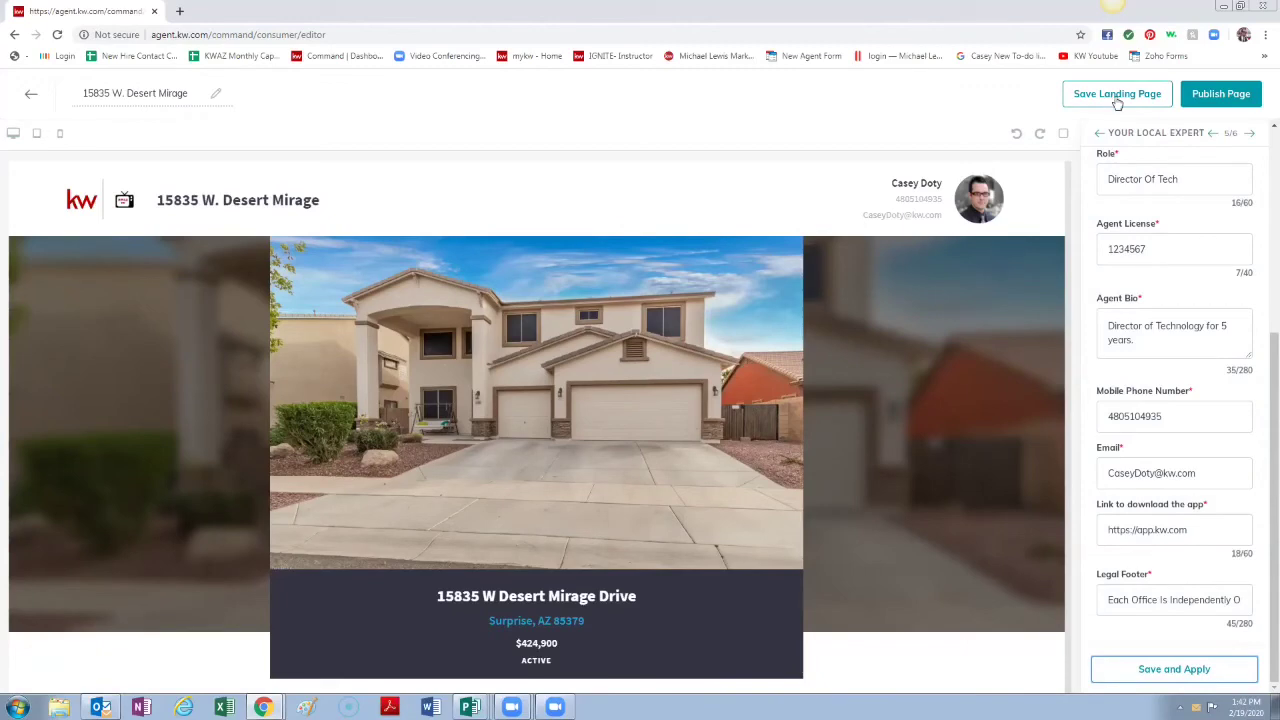
pyautogui.click(1210, 94)
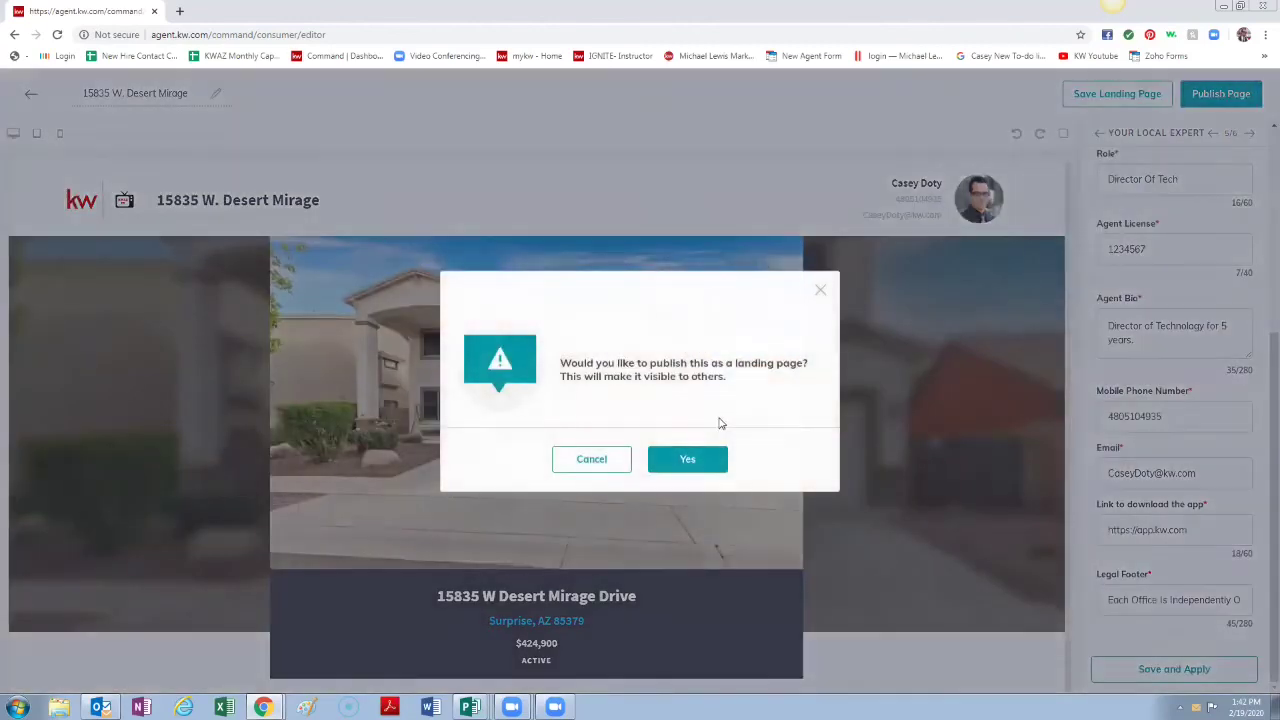
pyautogui.click(688, 460)
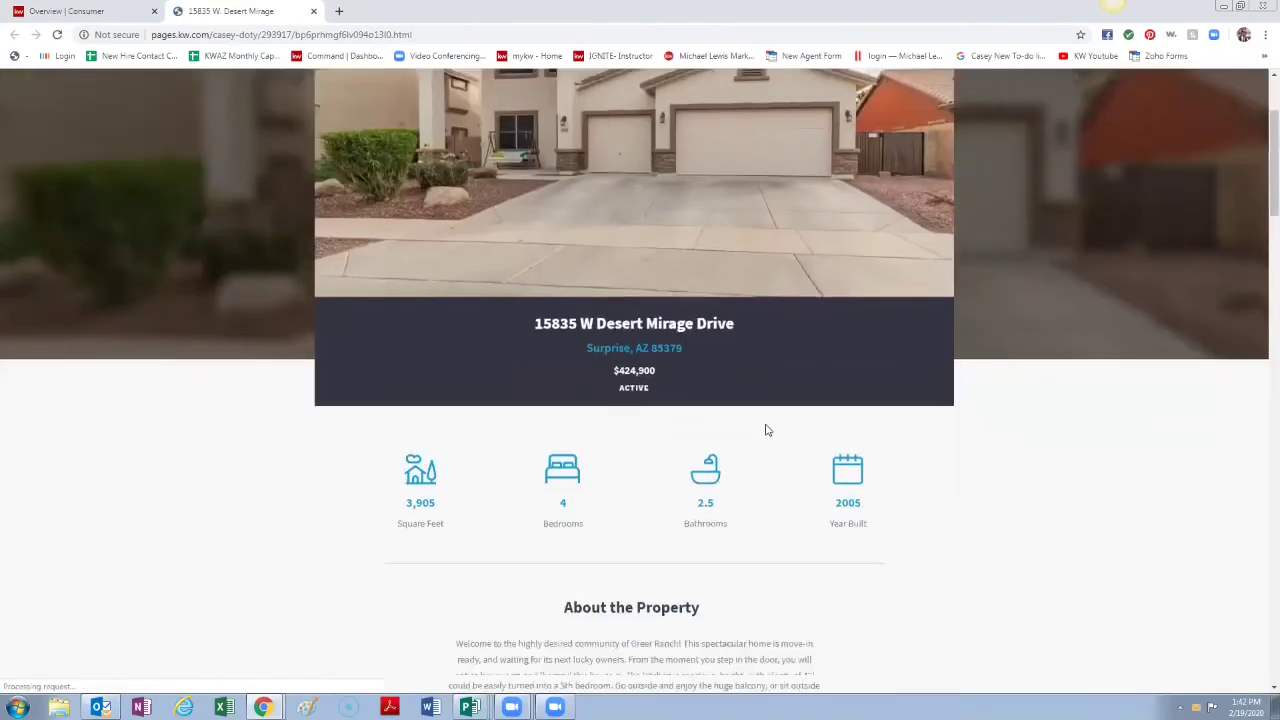
pyautogui.scroll(-15, 765, 405)
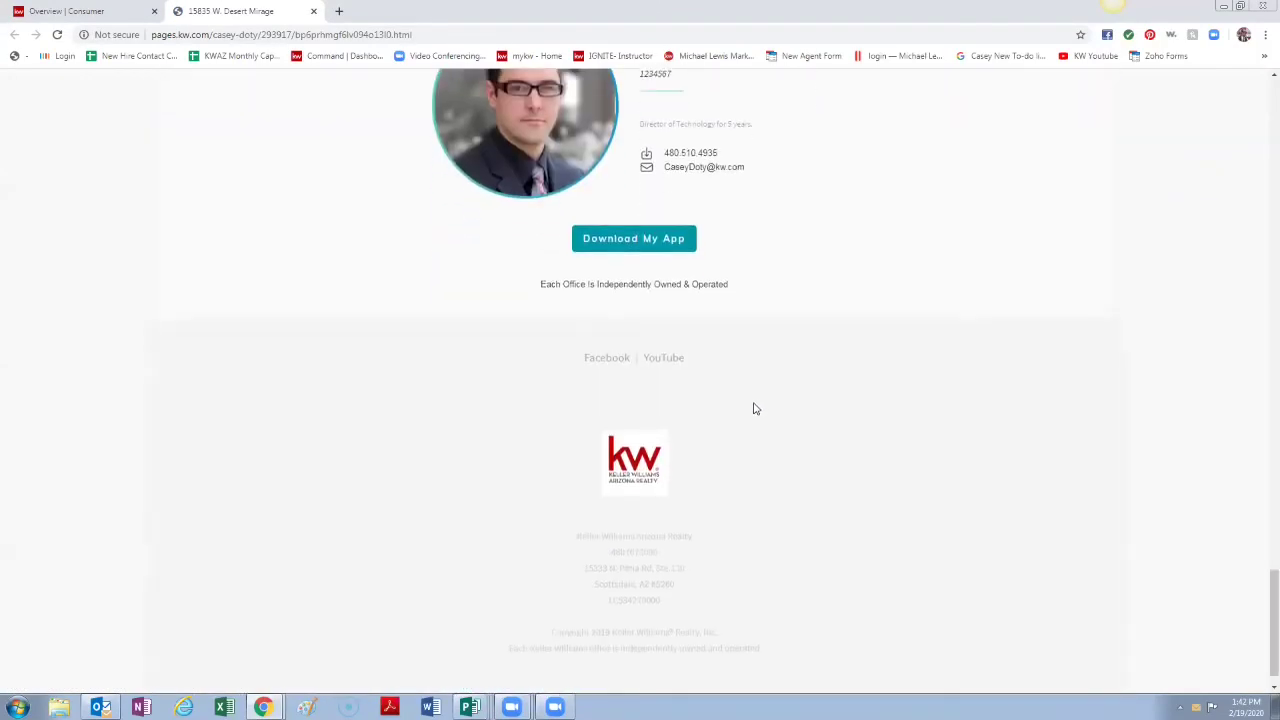
pyautogui.scroll(18, 755, 408)
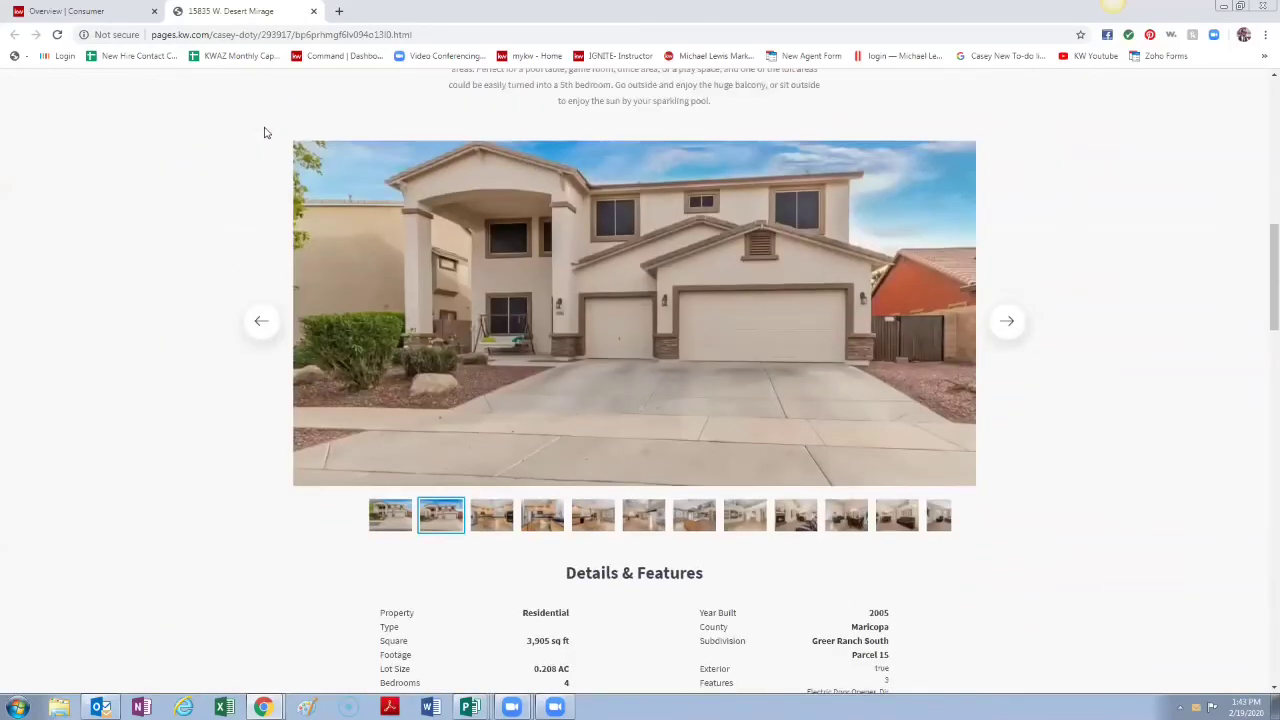
pyautogui.scroll(8, 264, 132)
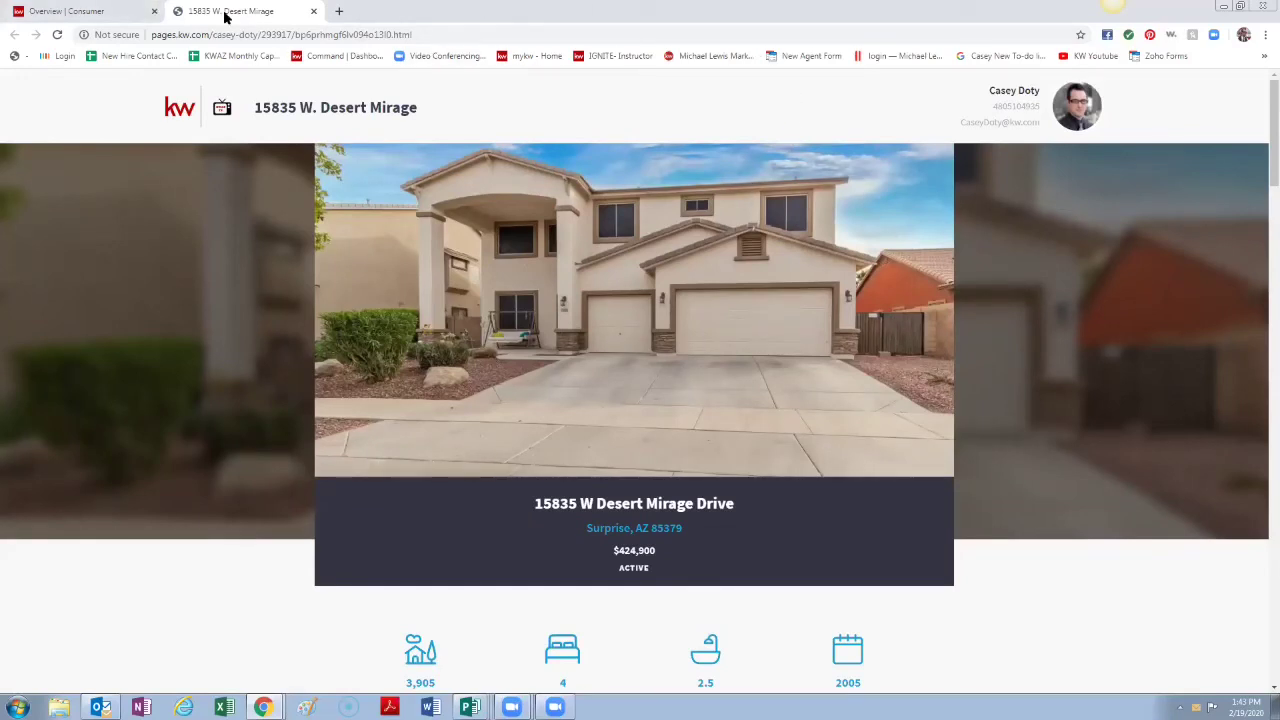
# Step: From Landing Pages, change the Desert Mirage page's URL slug to 'DesrtMirage' and create it
pyautogui.click(113, 17)
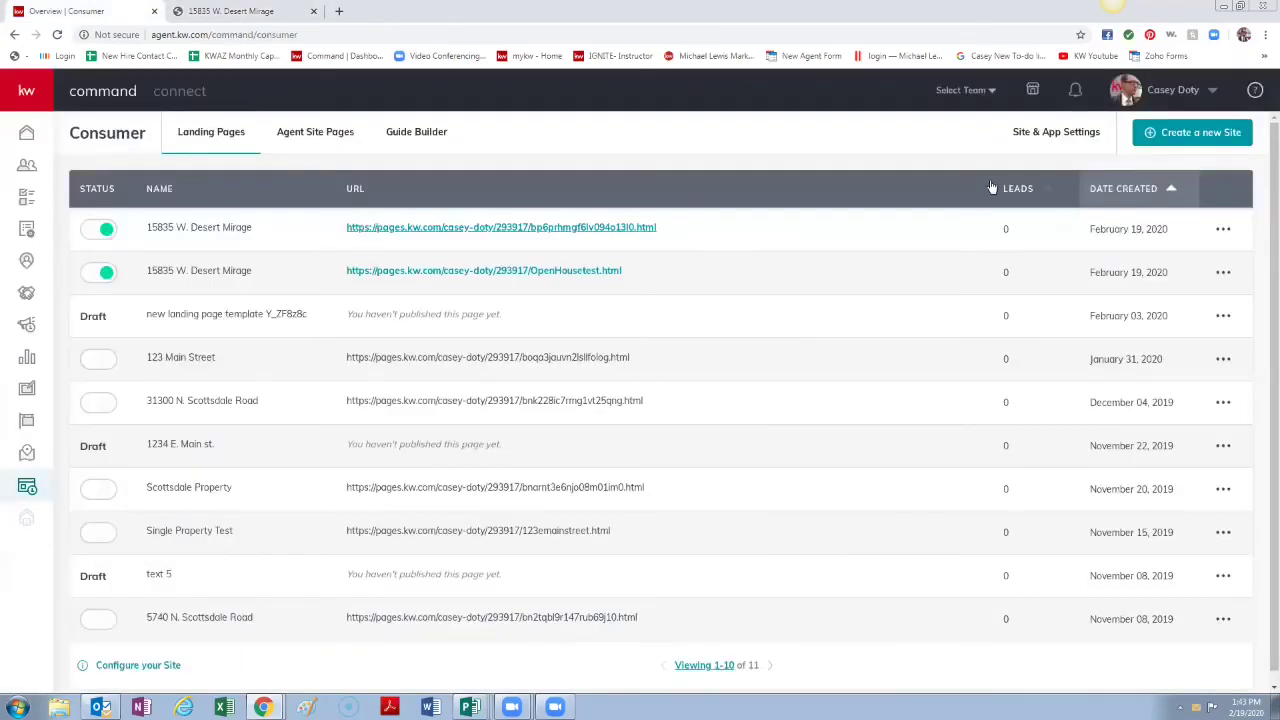
pyautogui.click(1223, 229)
pyautogui.click(1168, 293)
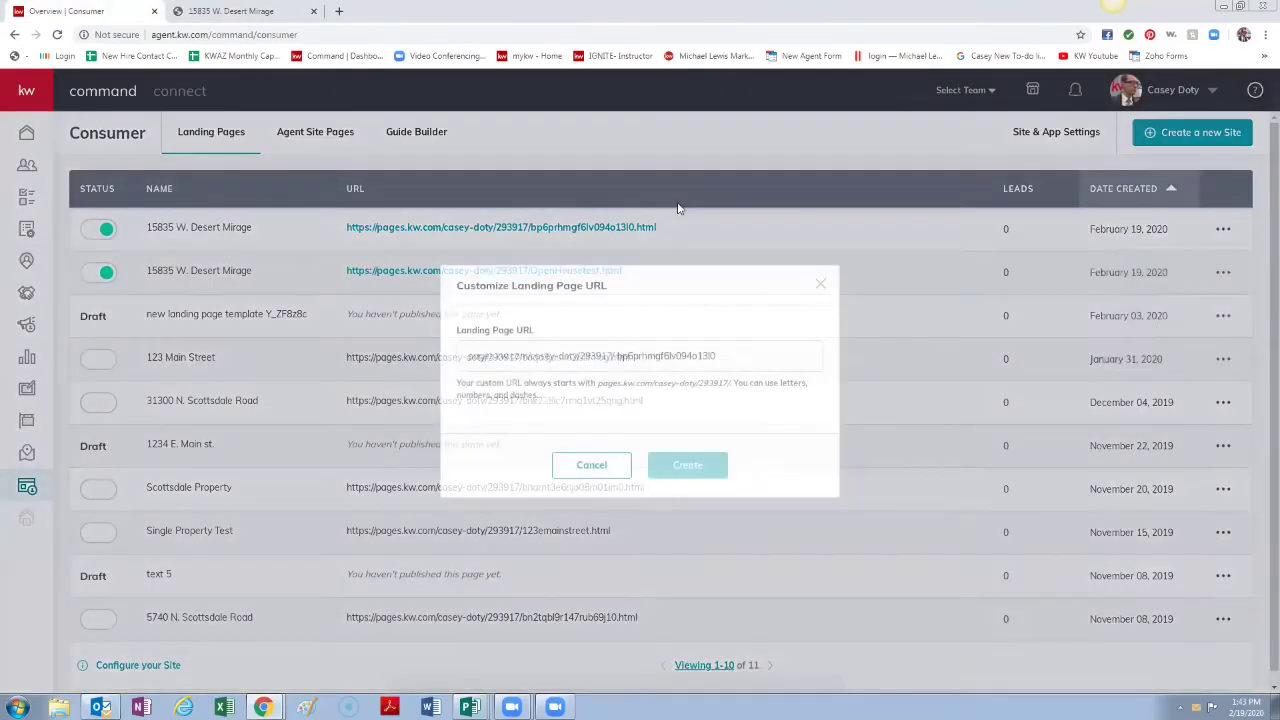
pyautogui.moveTo(742, 362); pyautogui.dragTo(596, 352)
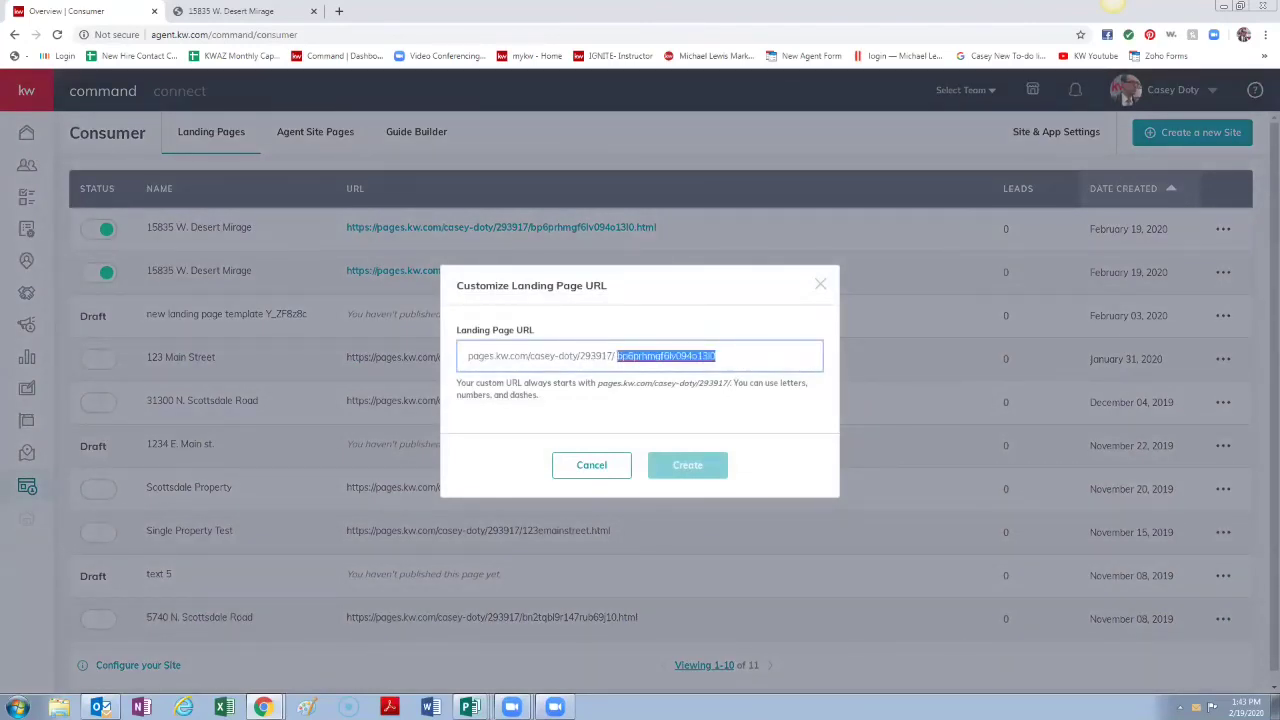
pyautogui.write('DesrtMirage')
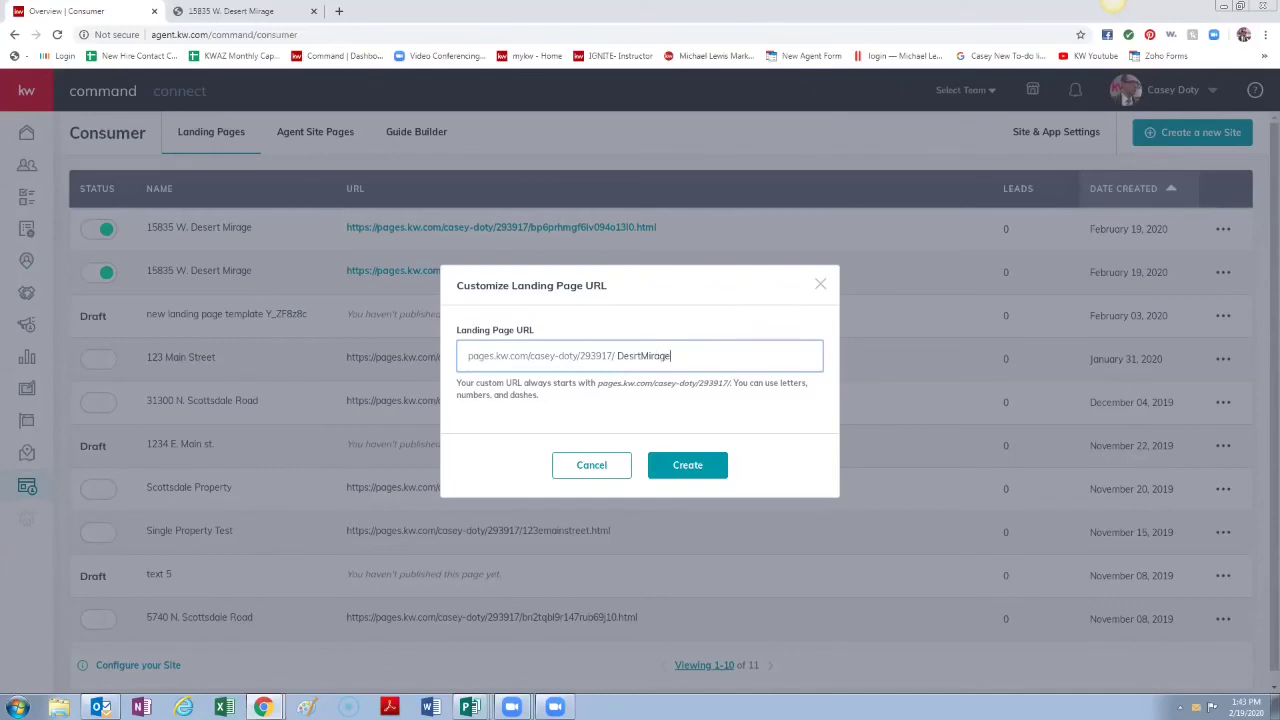
pyautogui.click(722, 474)
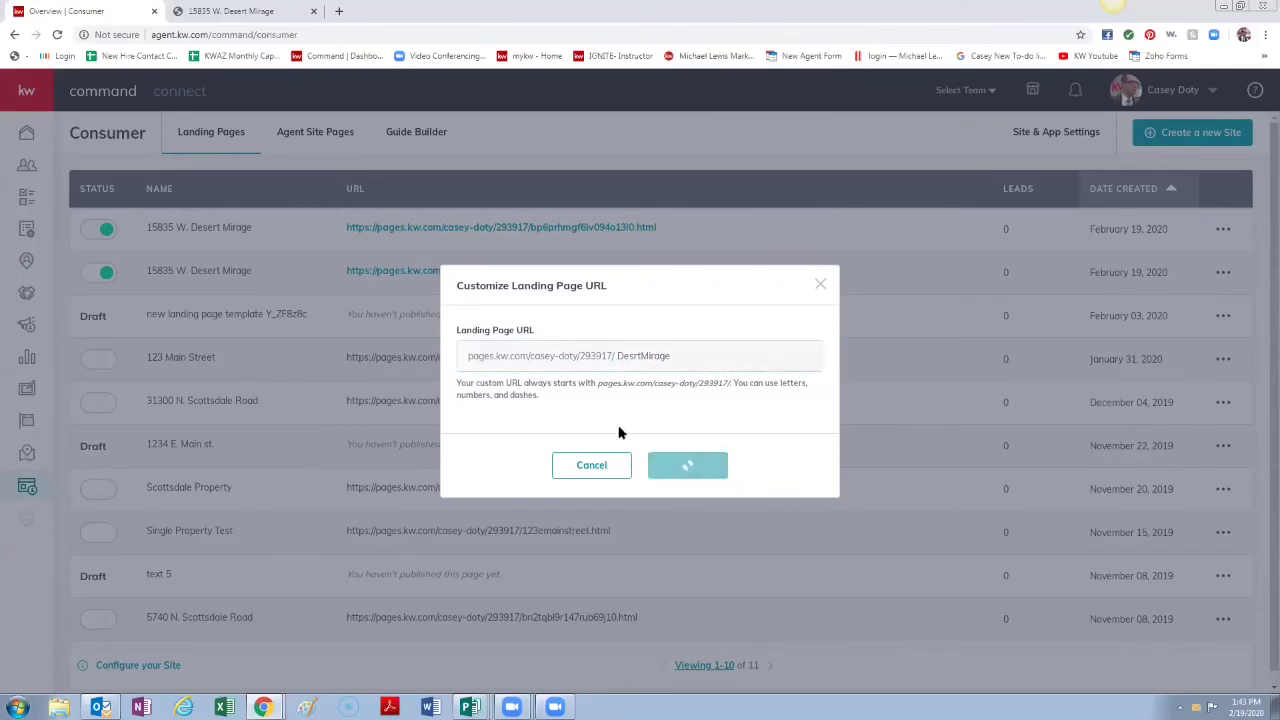